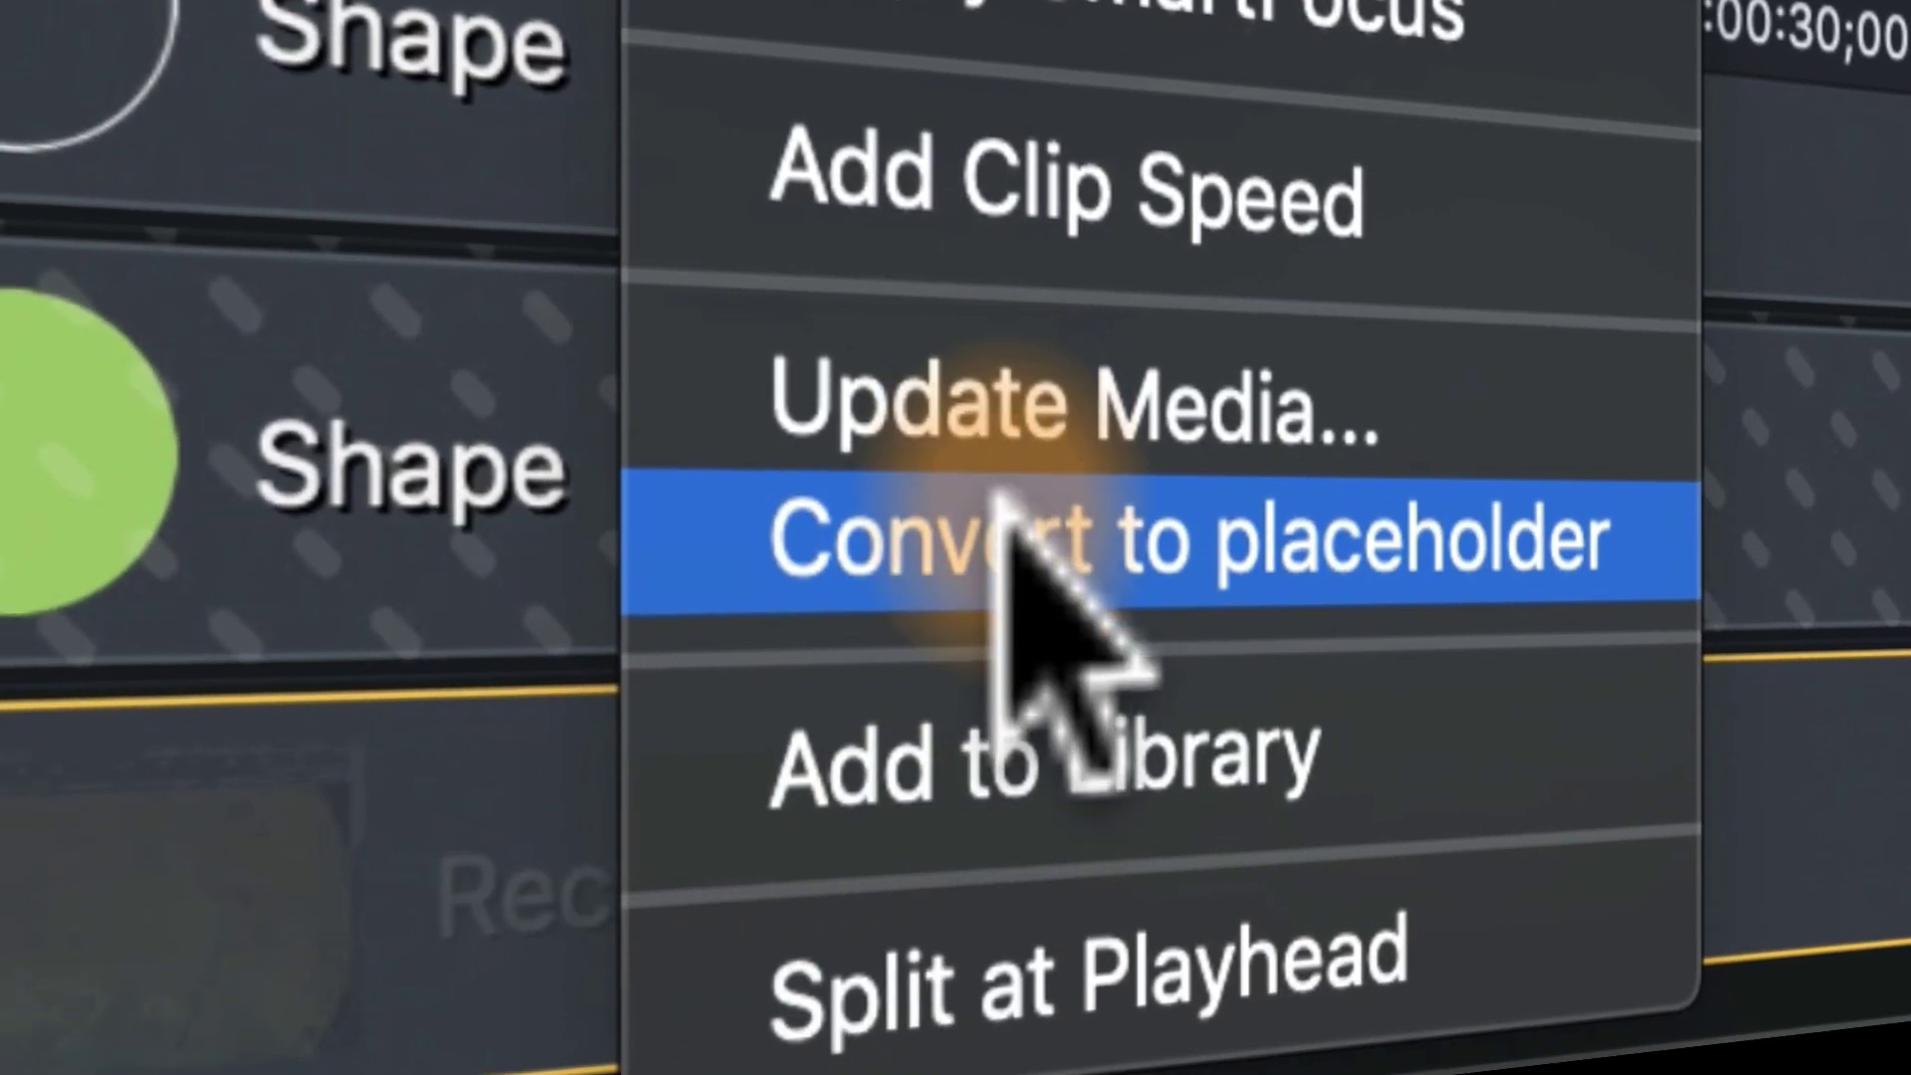
Step: Convert the clip to a placeholder and replace it with a recording from the Media Bin
click(1001, 532)
drag(299, 0, 361, 839)
drag(574, 921, 574, 921)
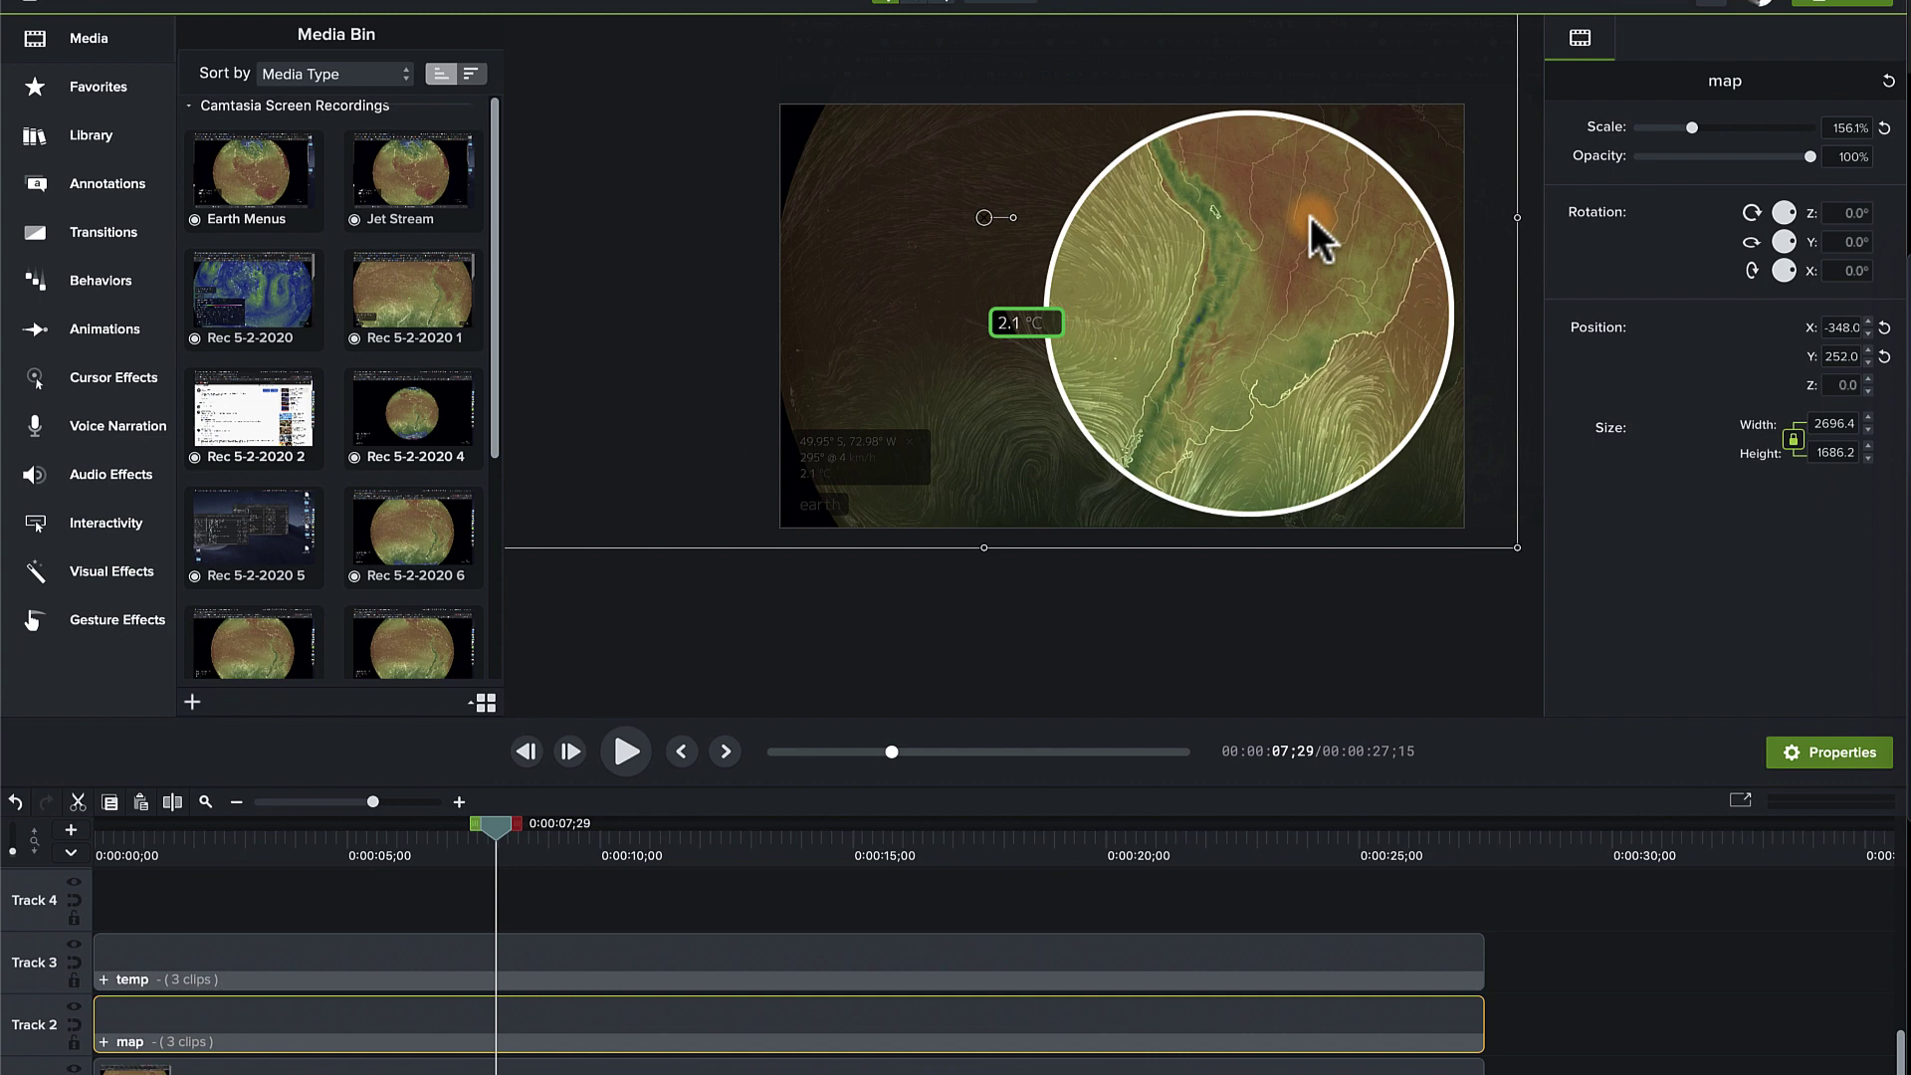
Step: Hide Track 3 (temp label) and Track 1 (earth background) so only the circular map shows
click(73, 946)
click(74, 1068)
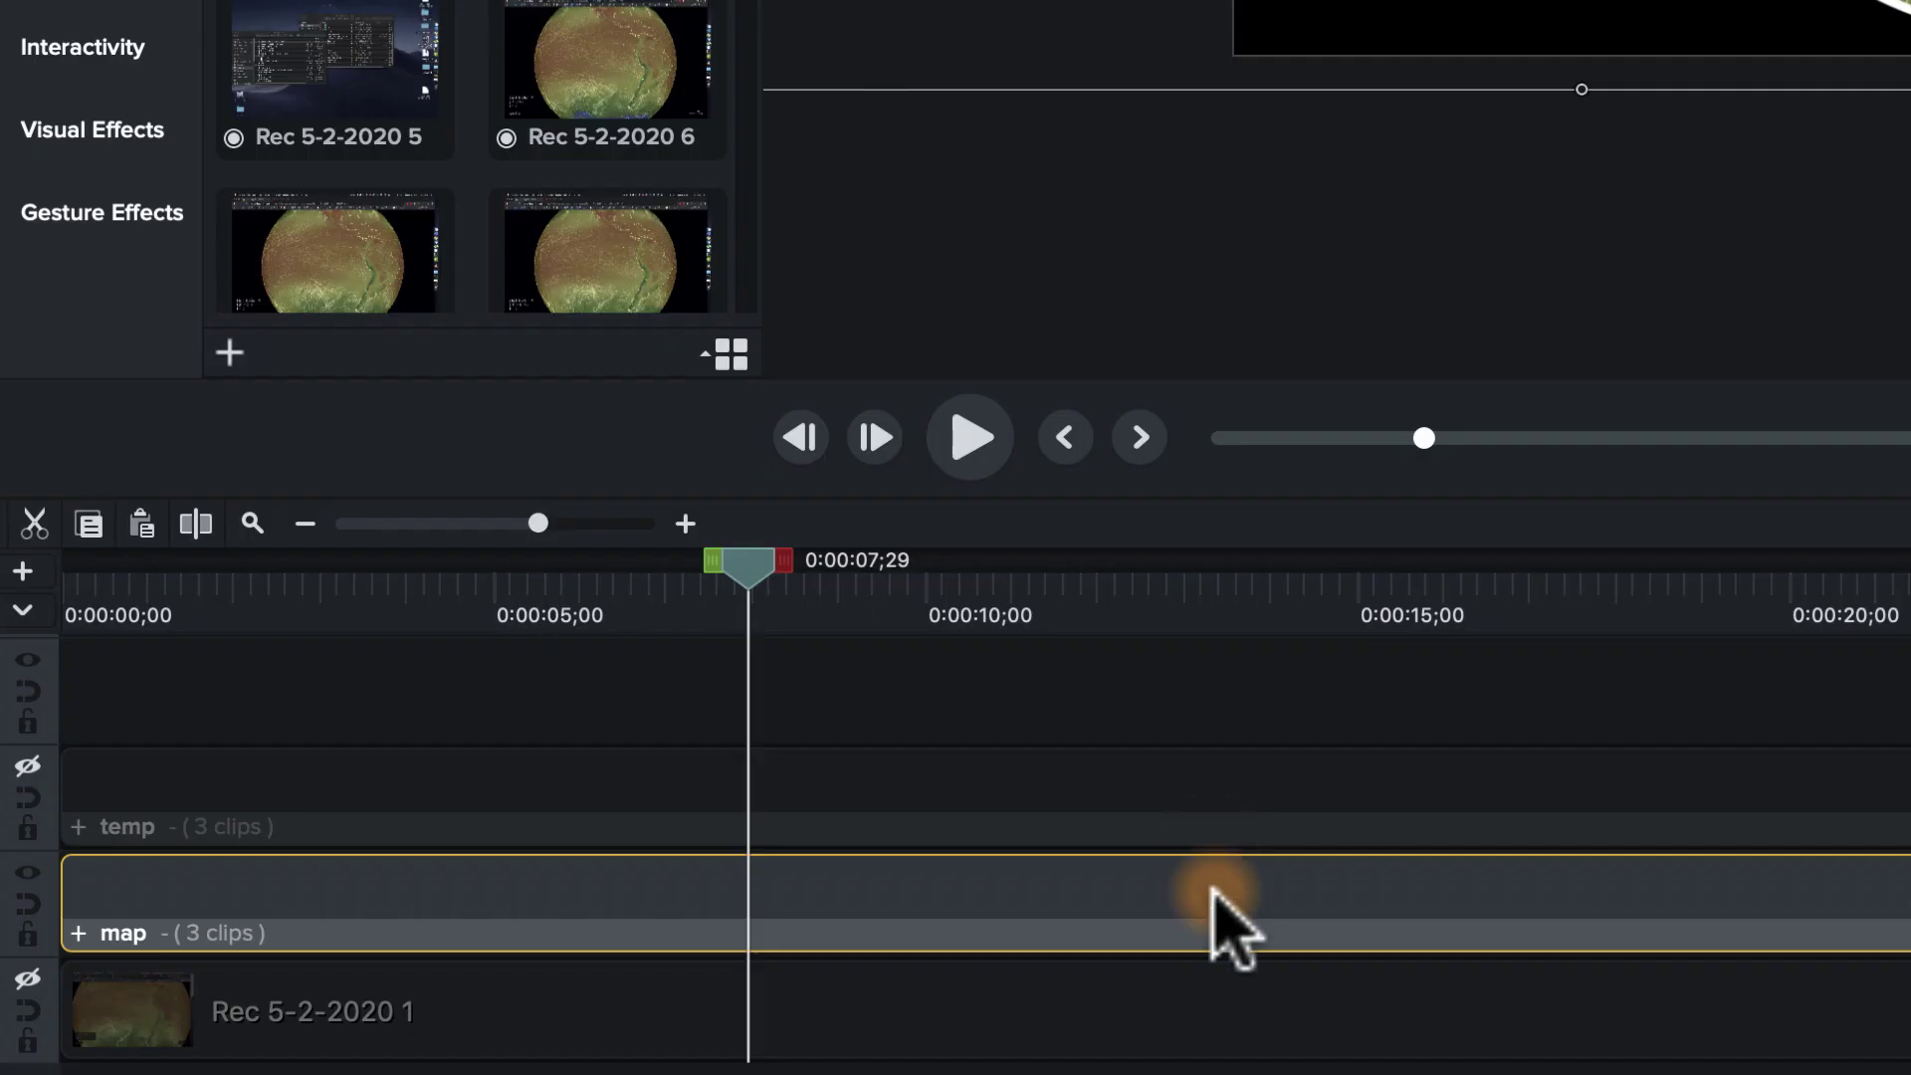
Step: Add the map group to the Planet Earth library as an asset named 'map'
right_click(774, 1028)
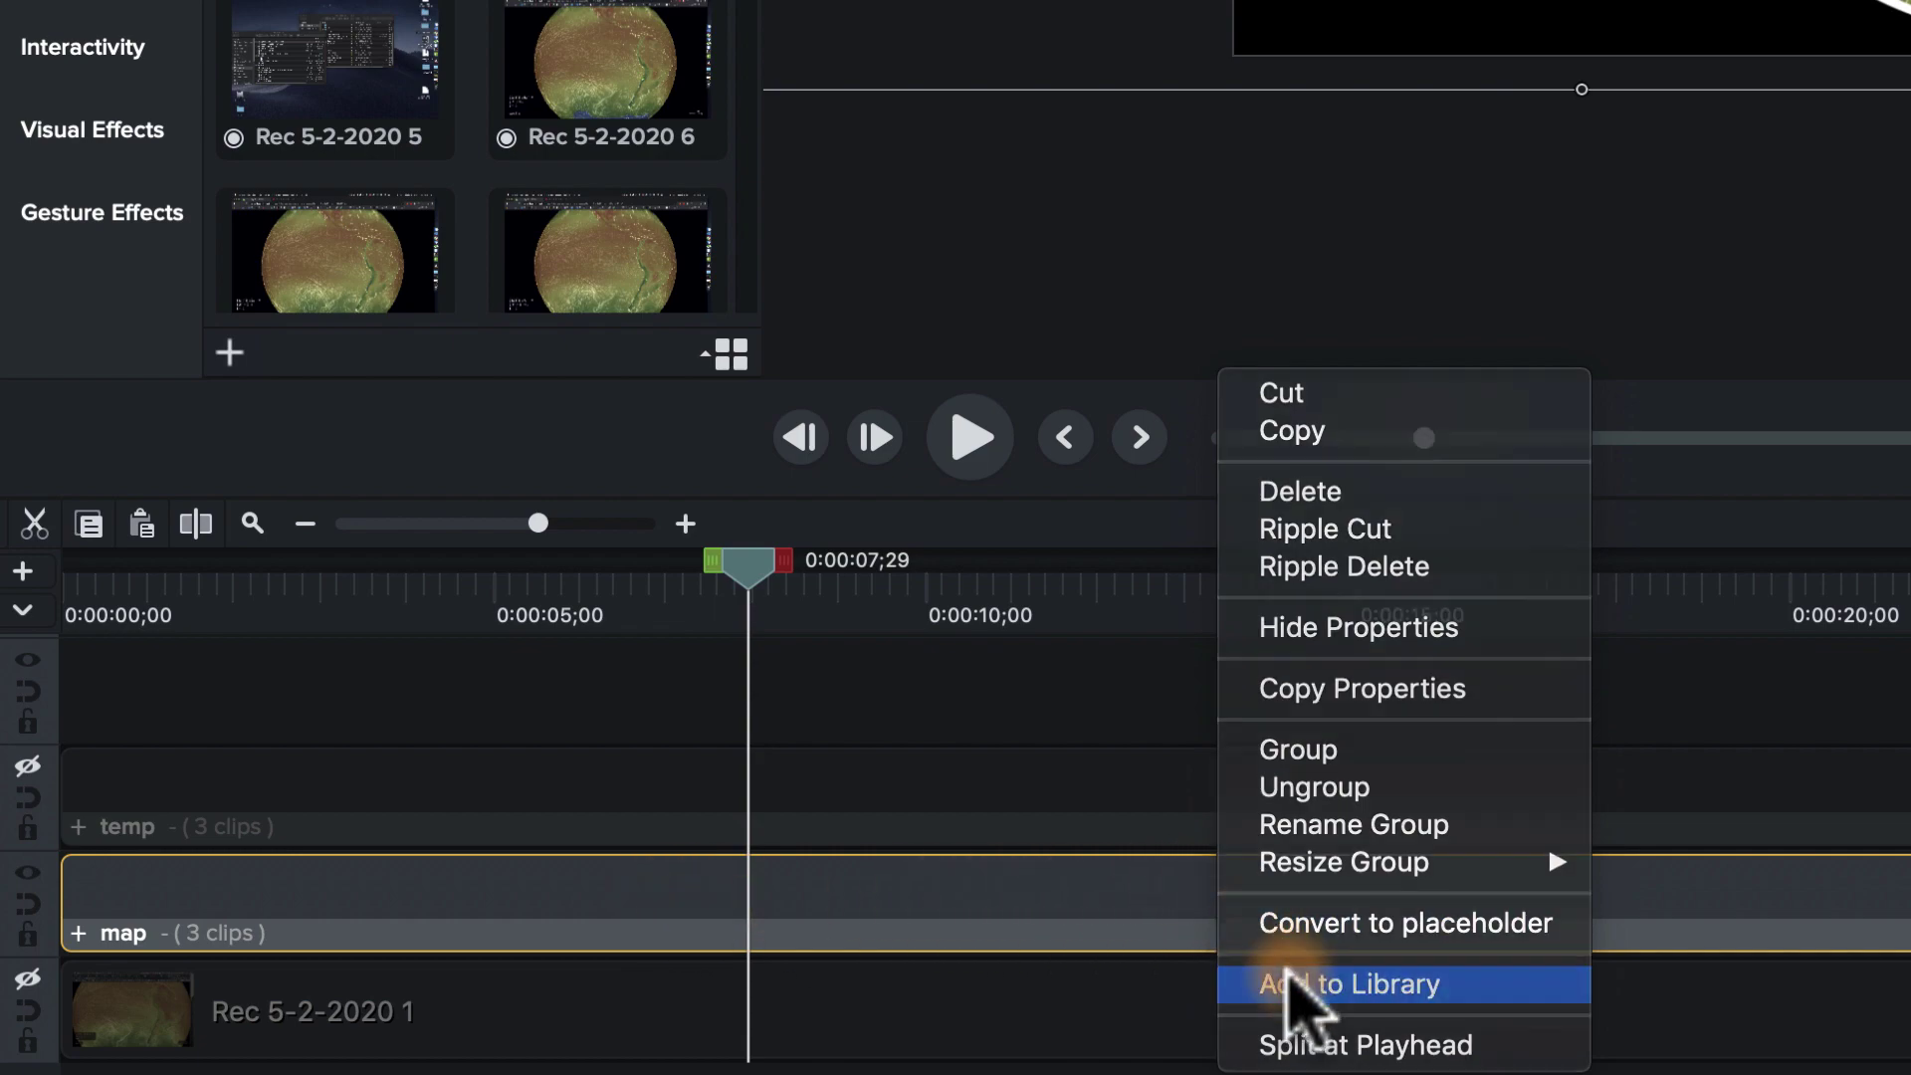
click(1293, 976)
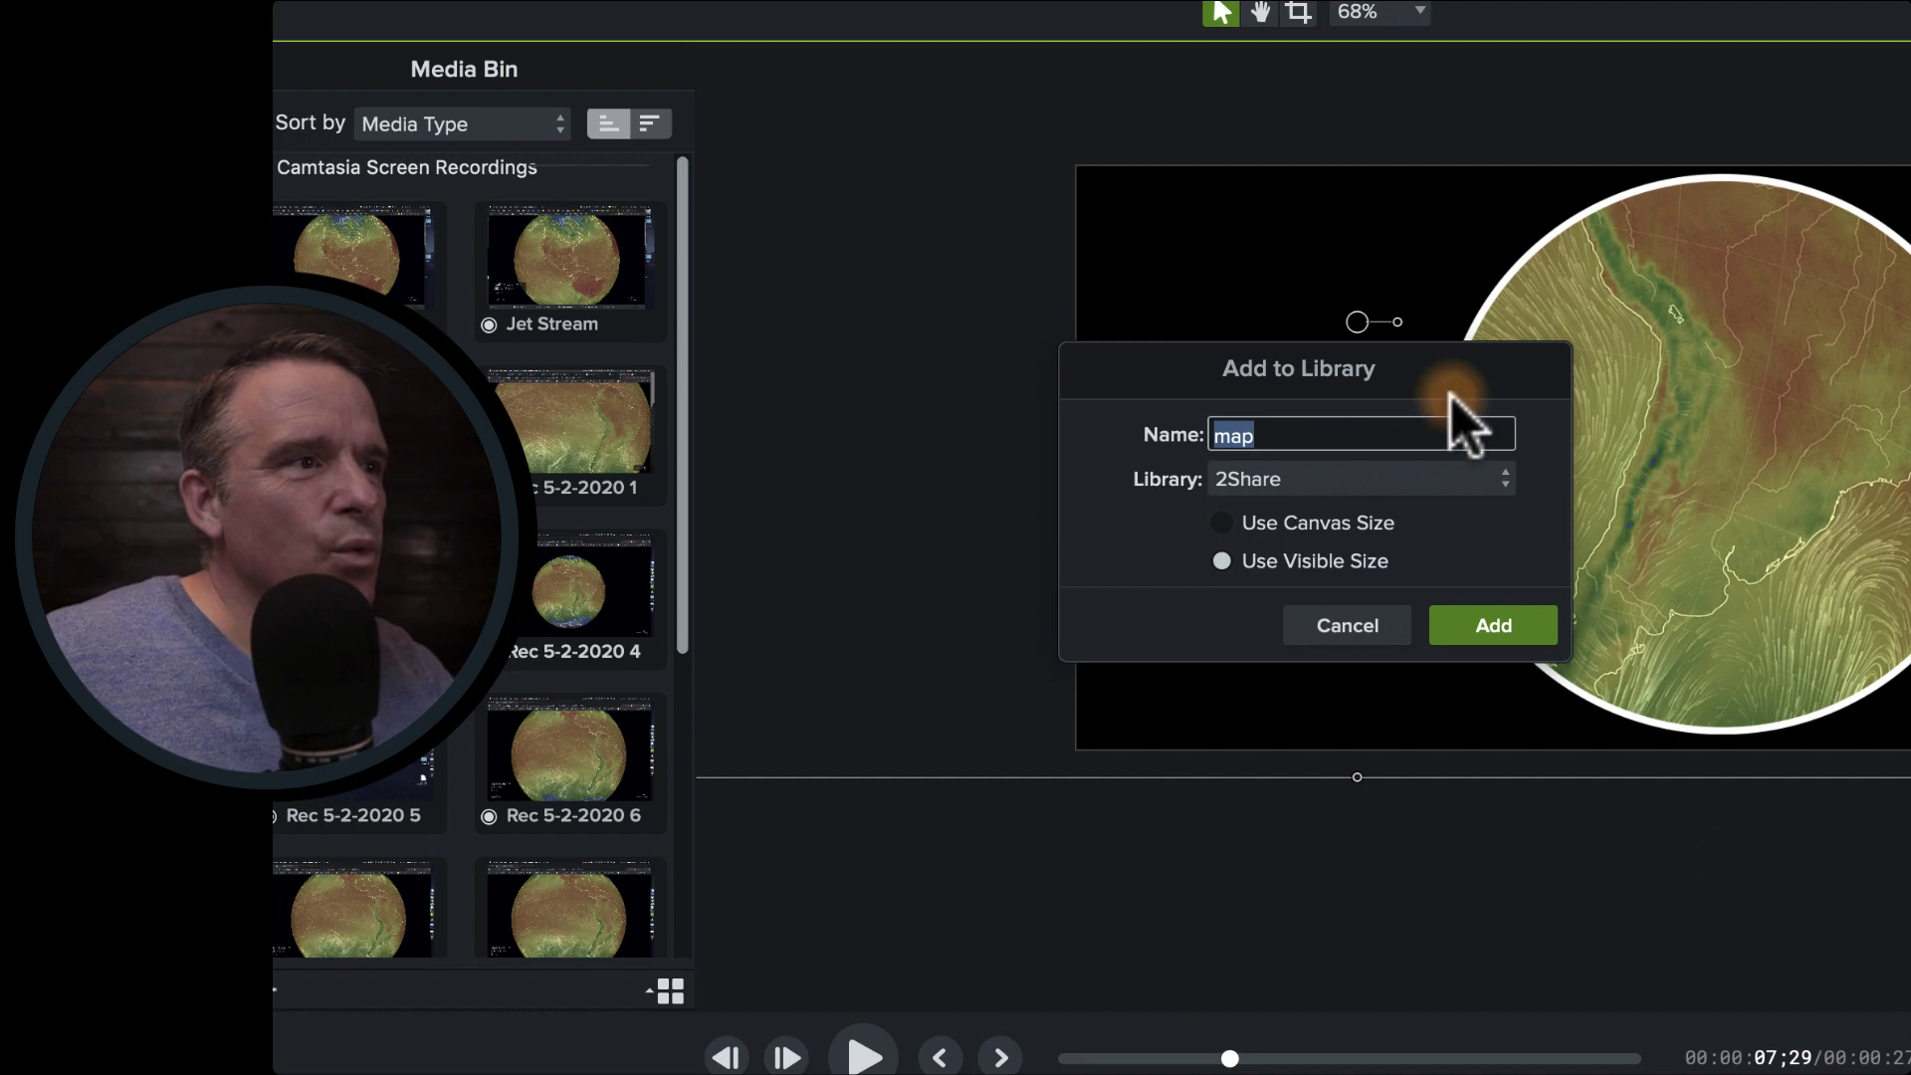
click(1446, 482)
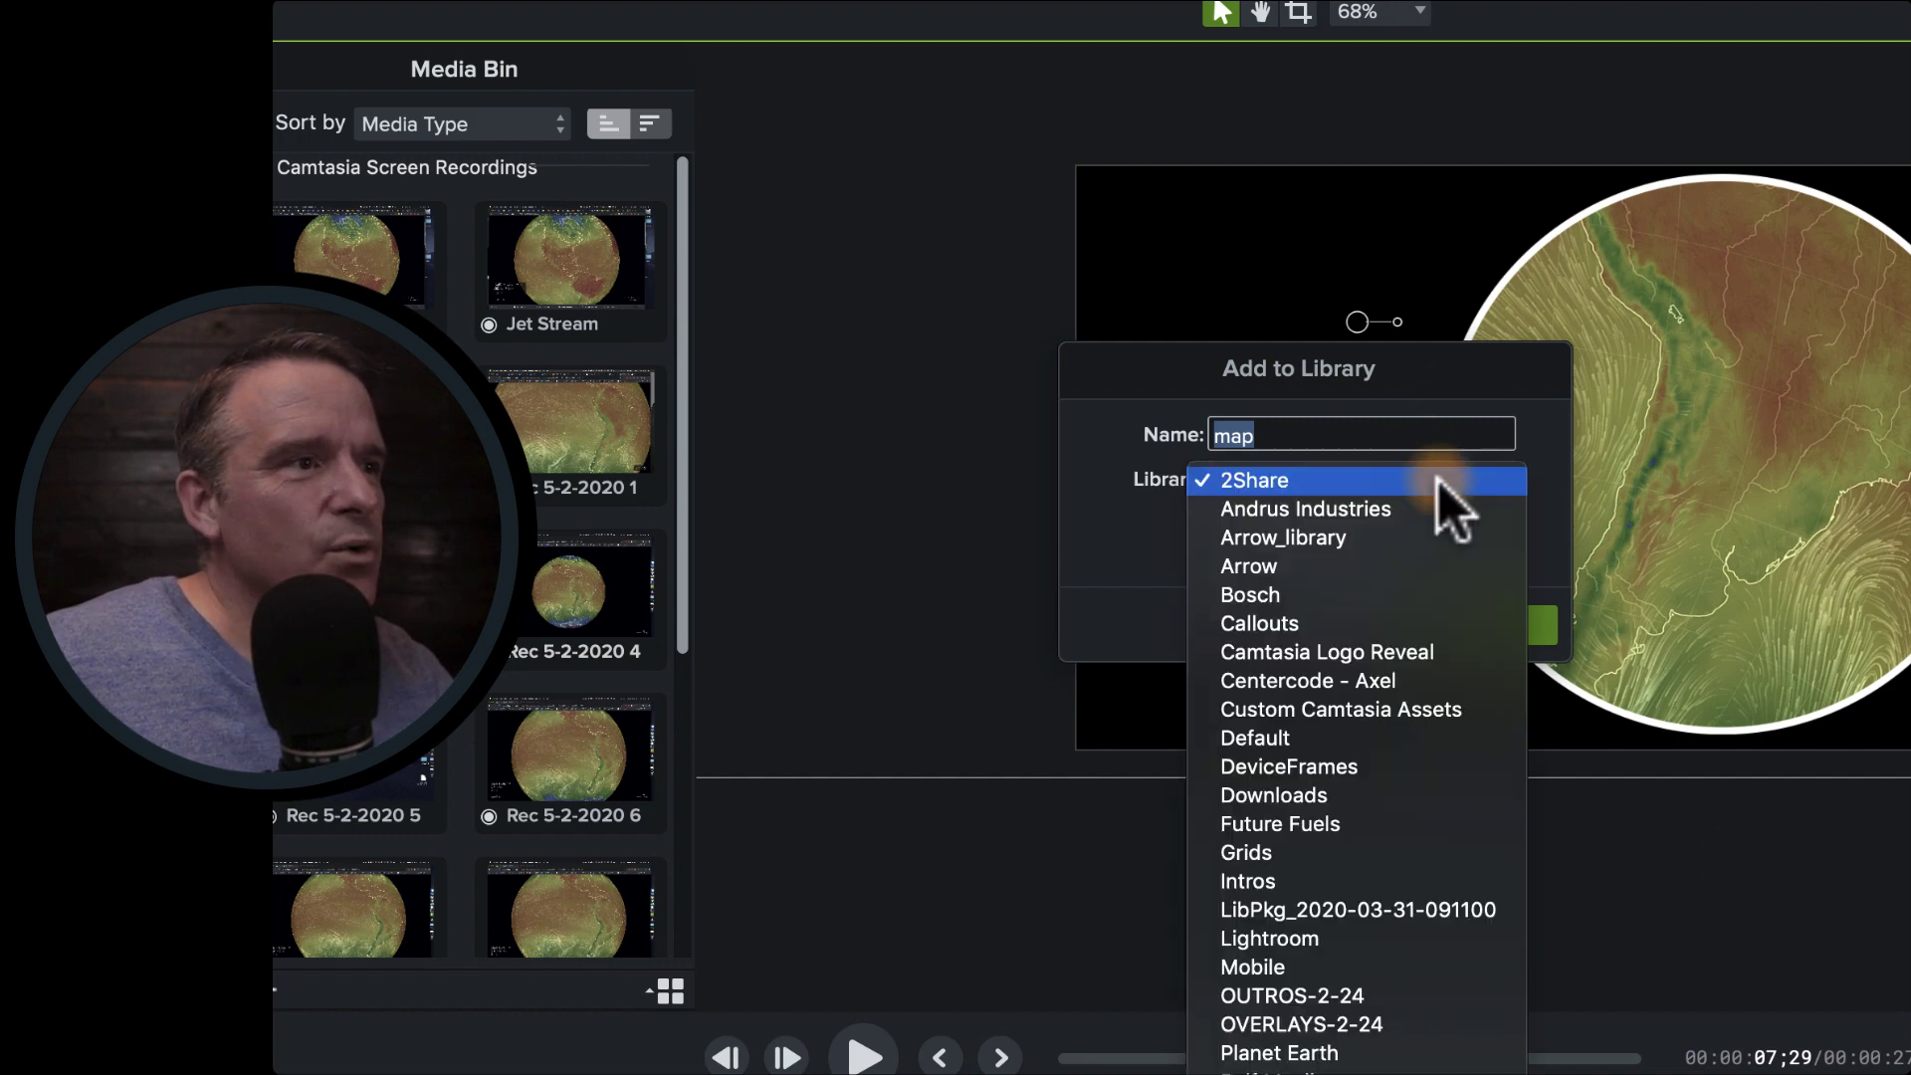
click(1294, 1053)
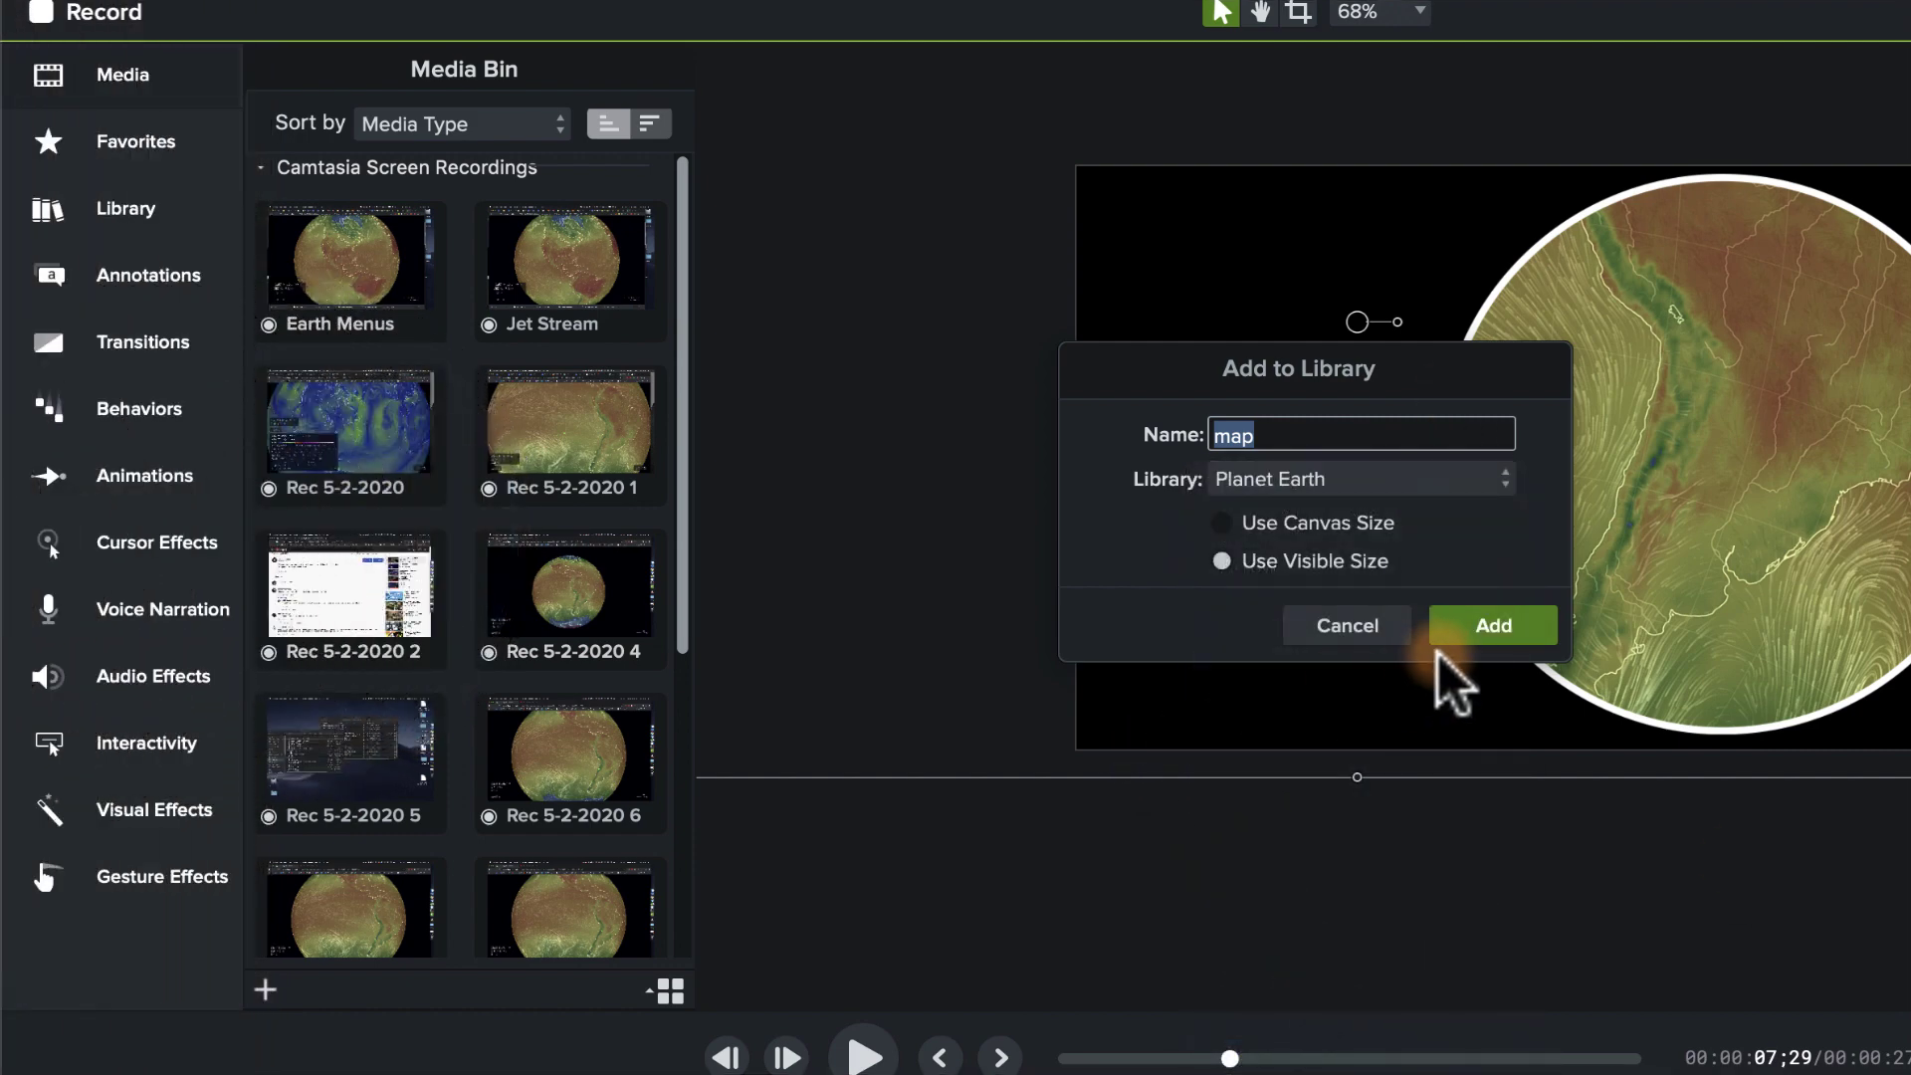
click(1463, 632)
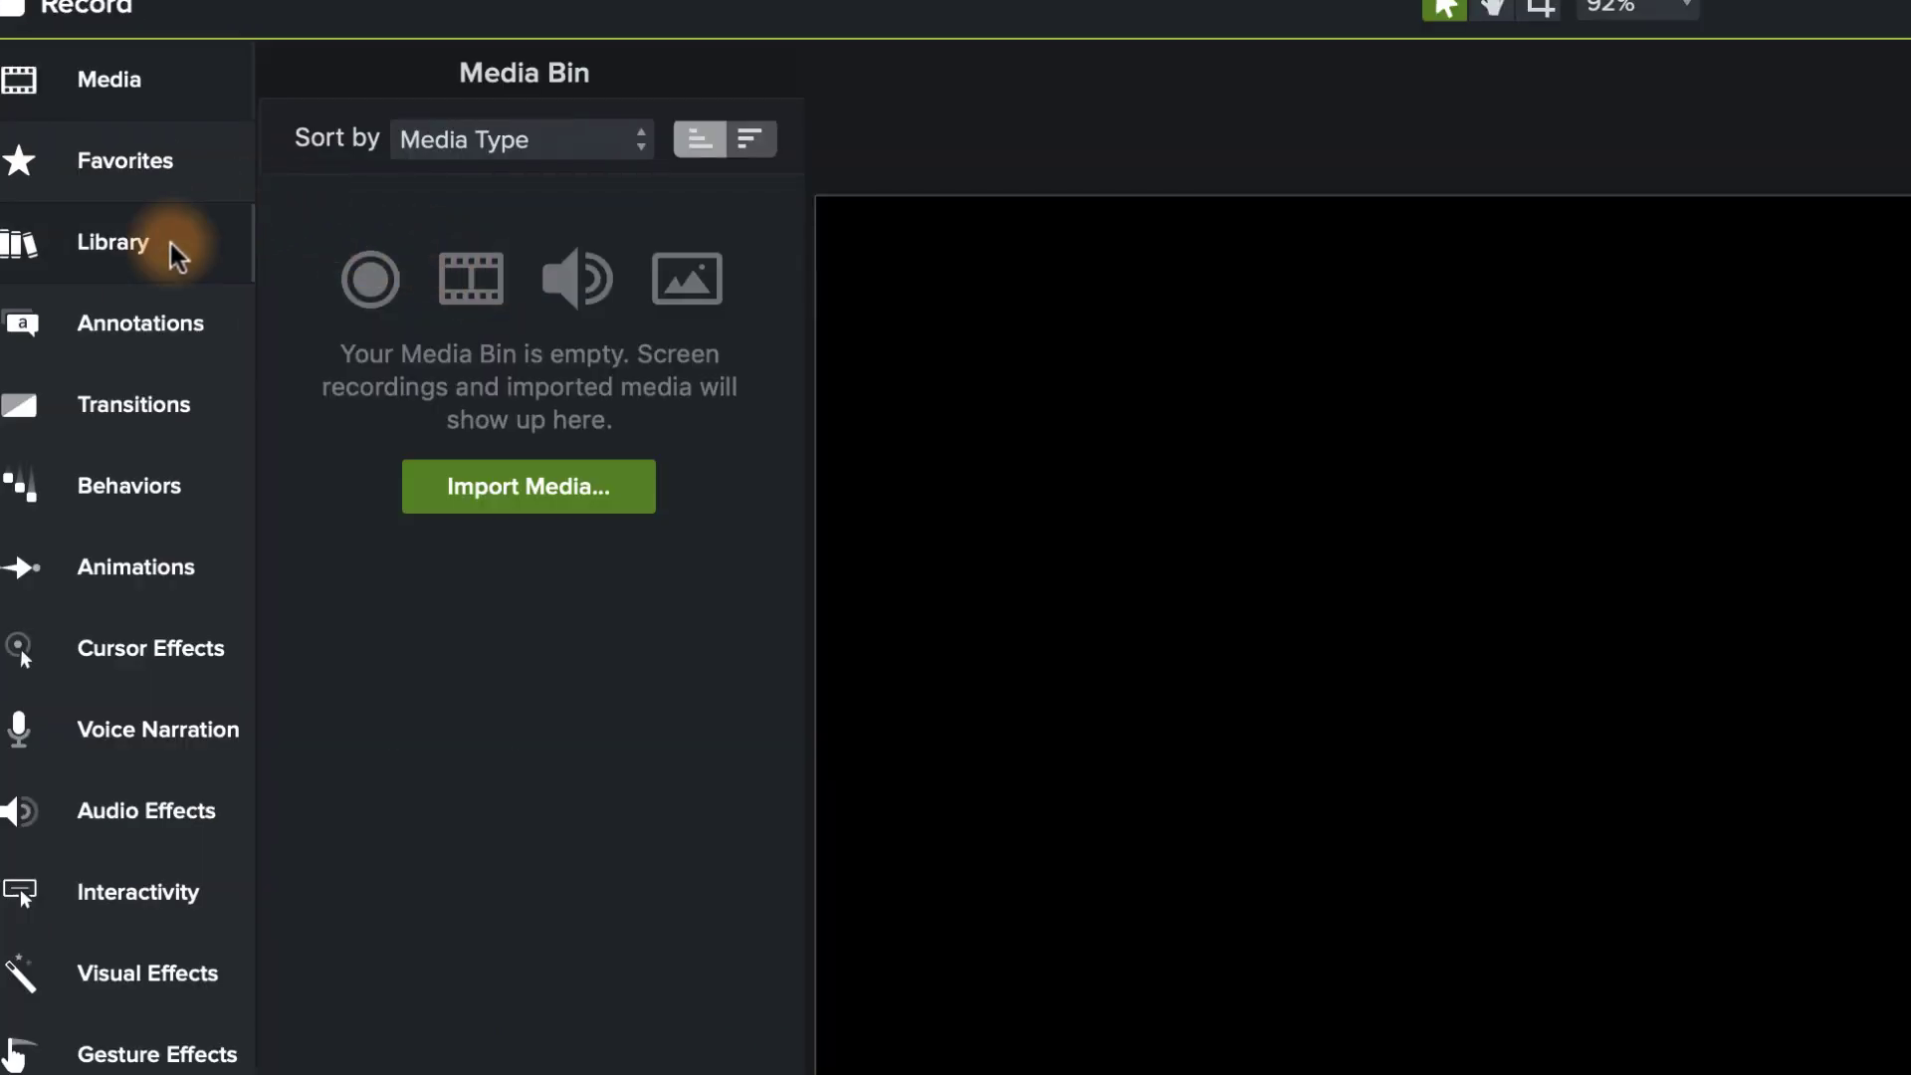
Step: Place the 'map' library asset on Track 1 and preview it at 0:00:26;21
click(170, 243)
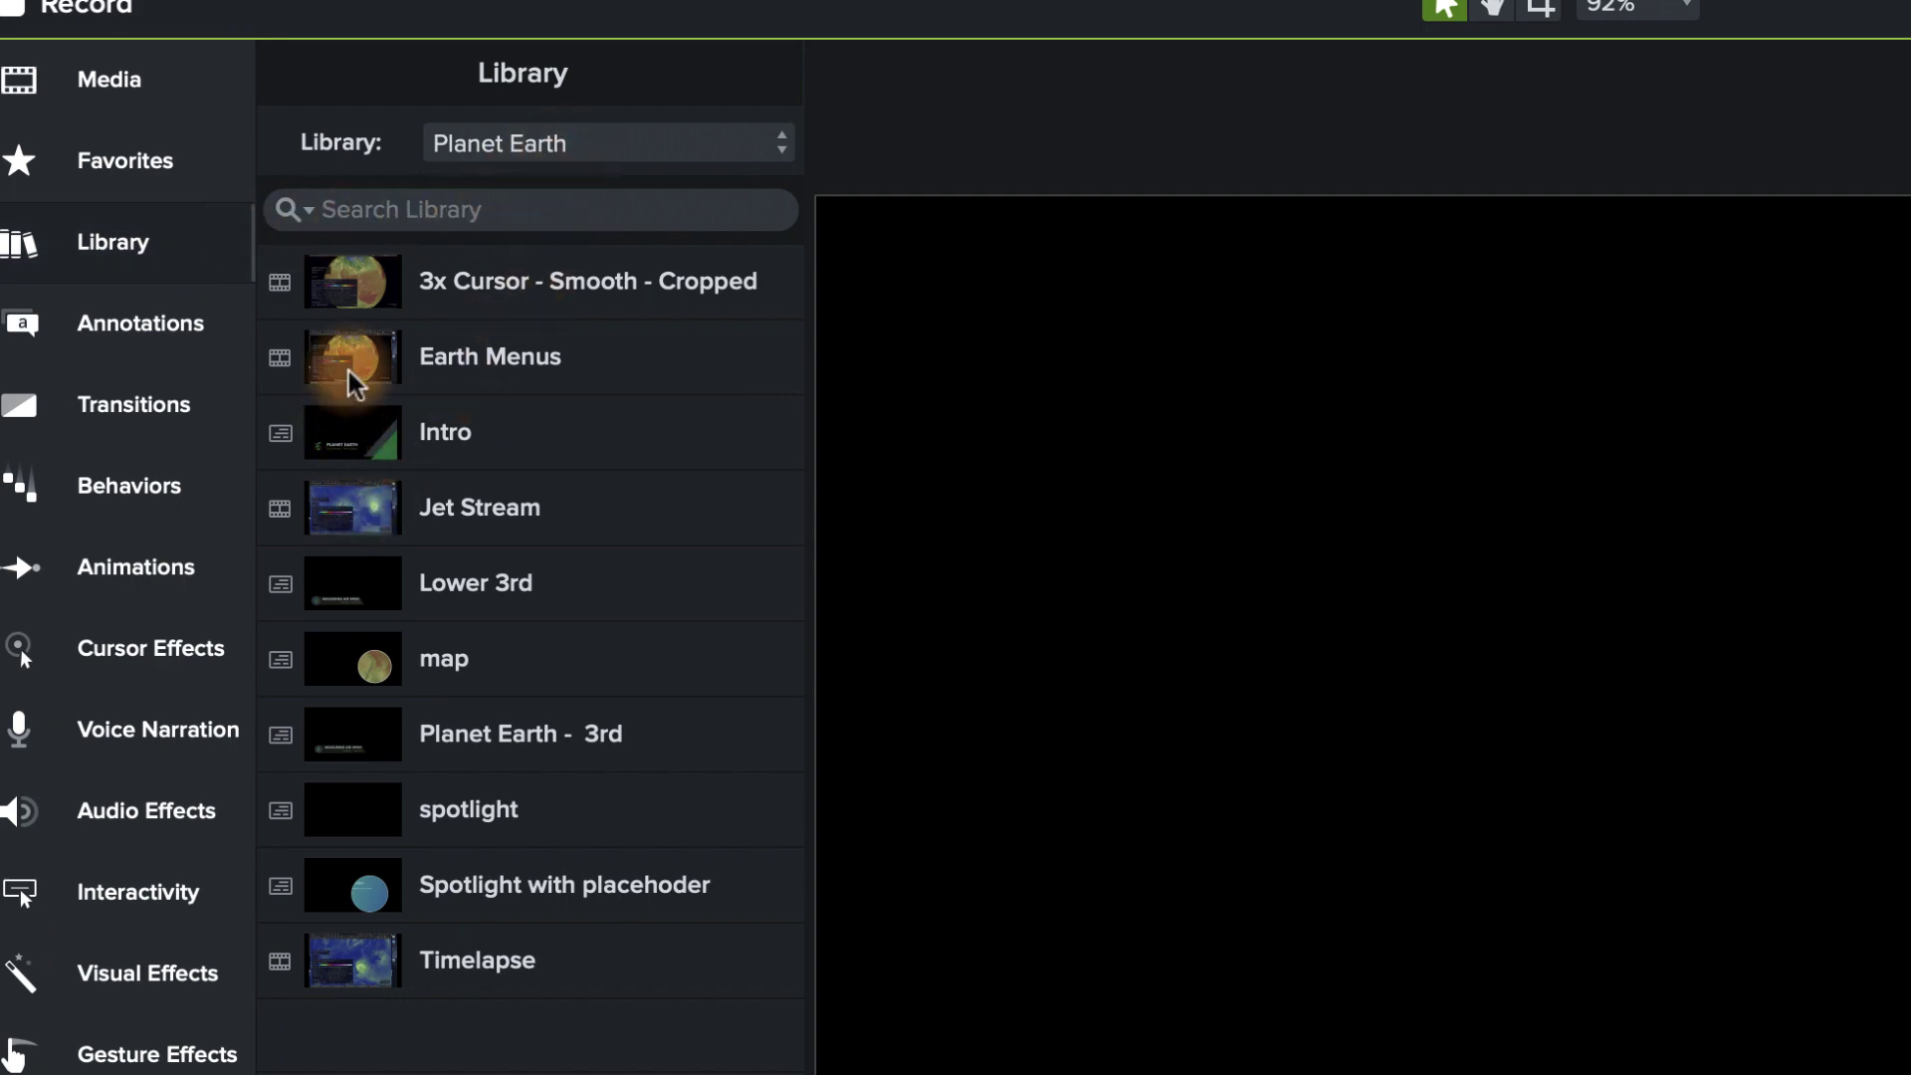
drag(349, 372, 435, 1054)
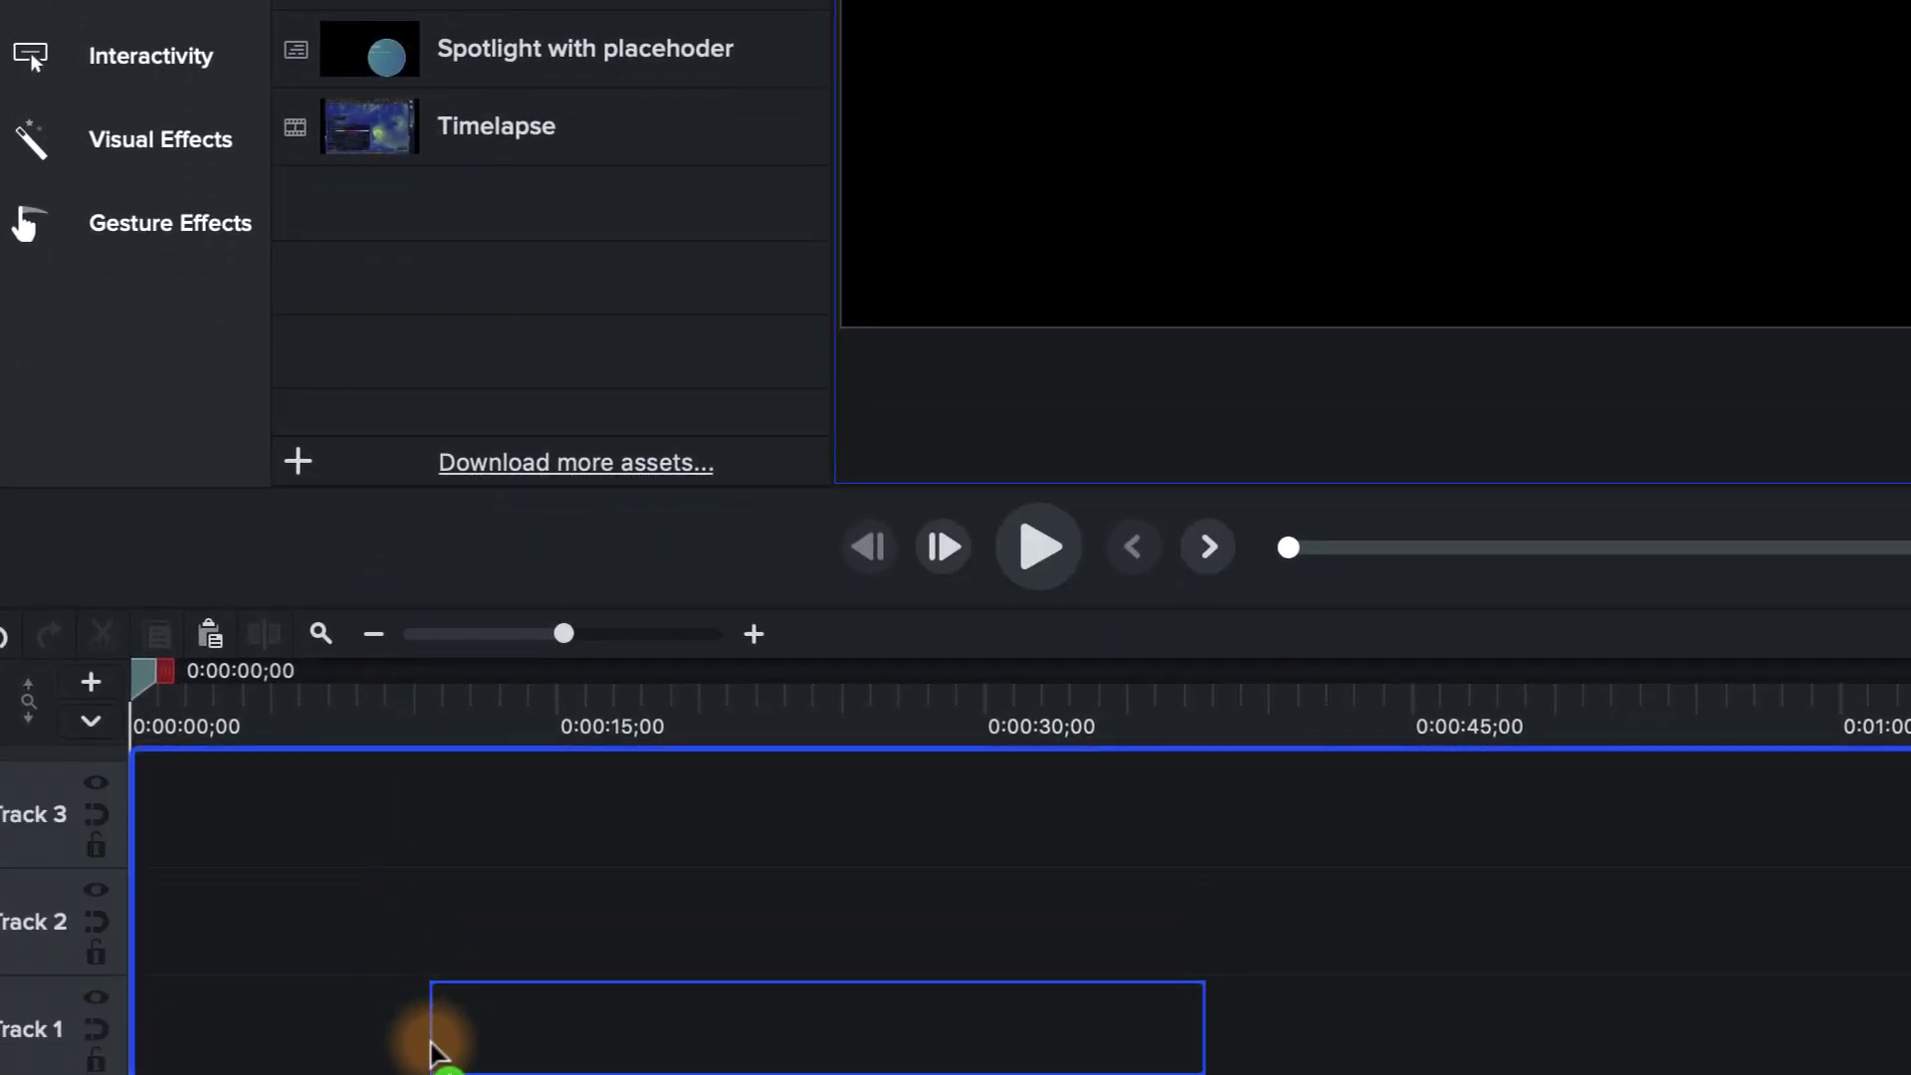
drag(493, 699, 778, 733)
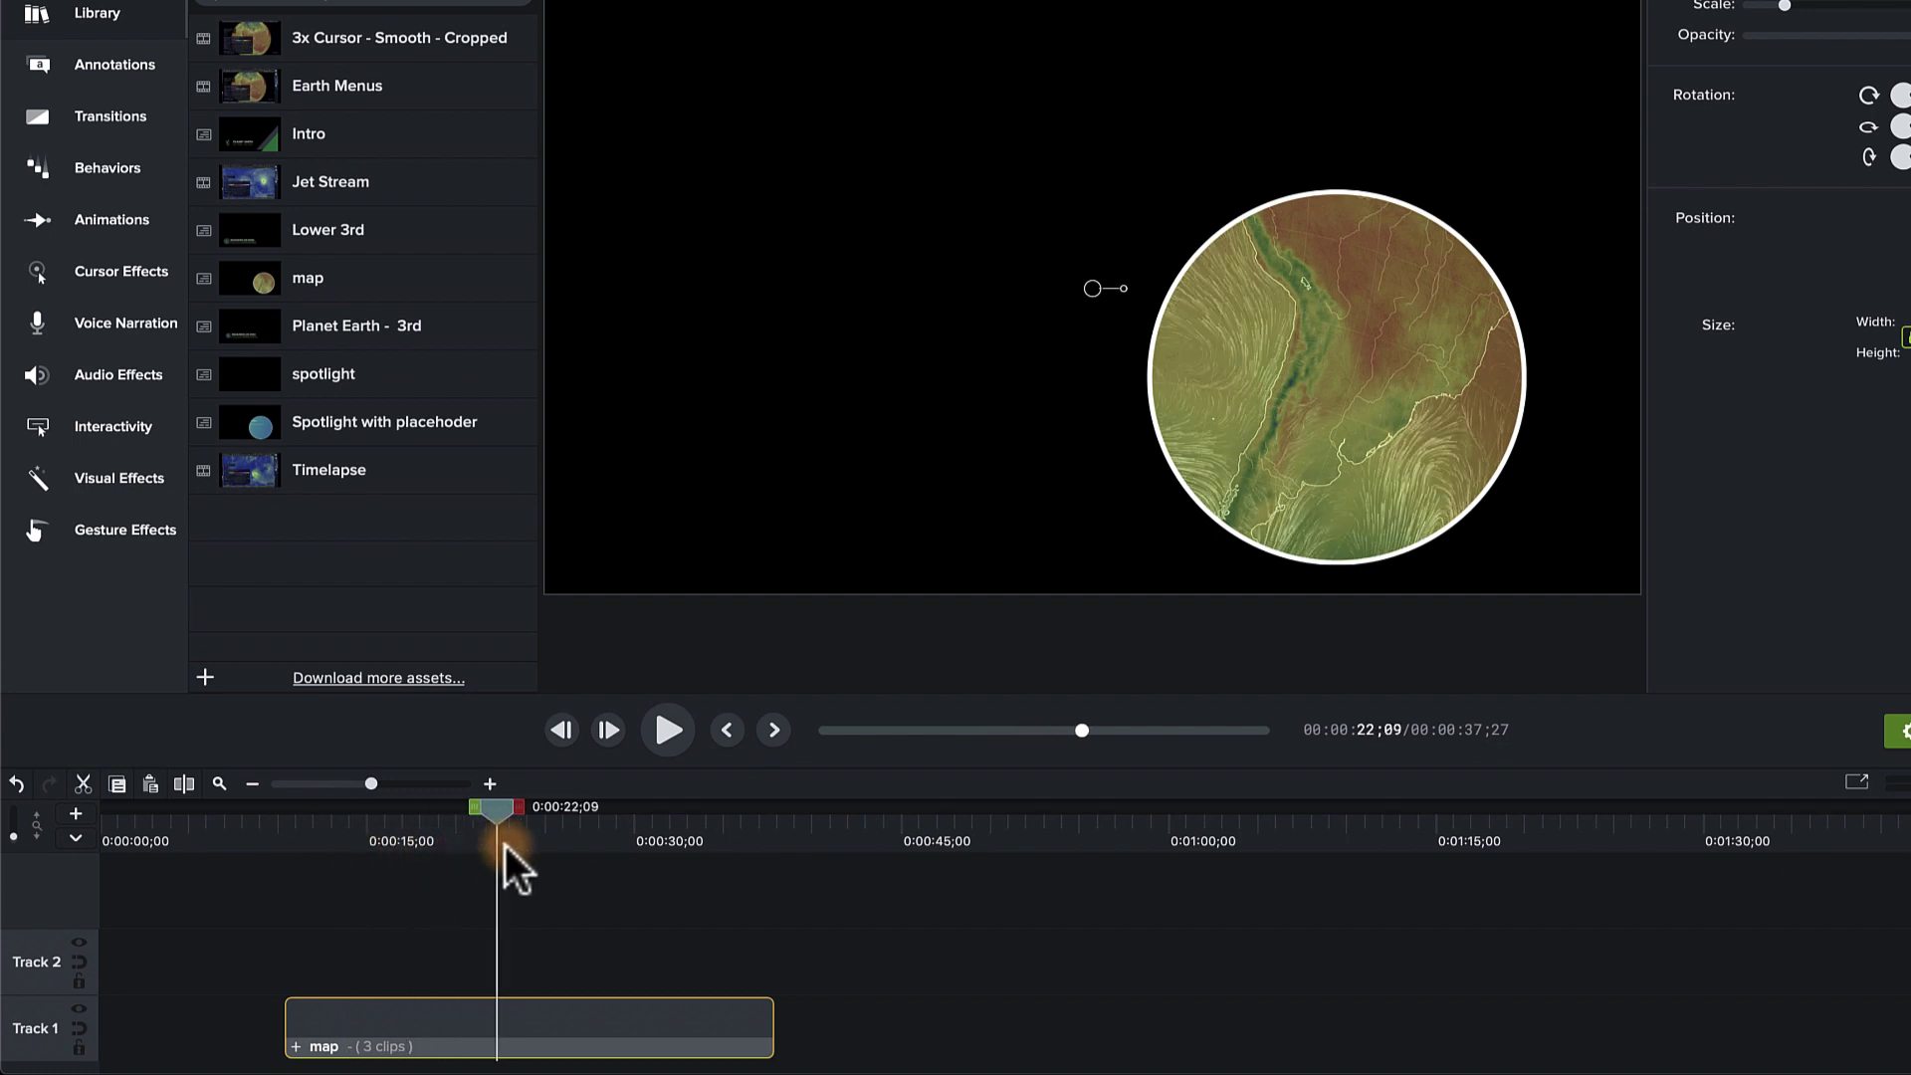
drag(504, 845, 576, 811)
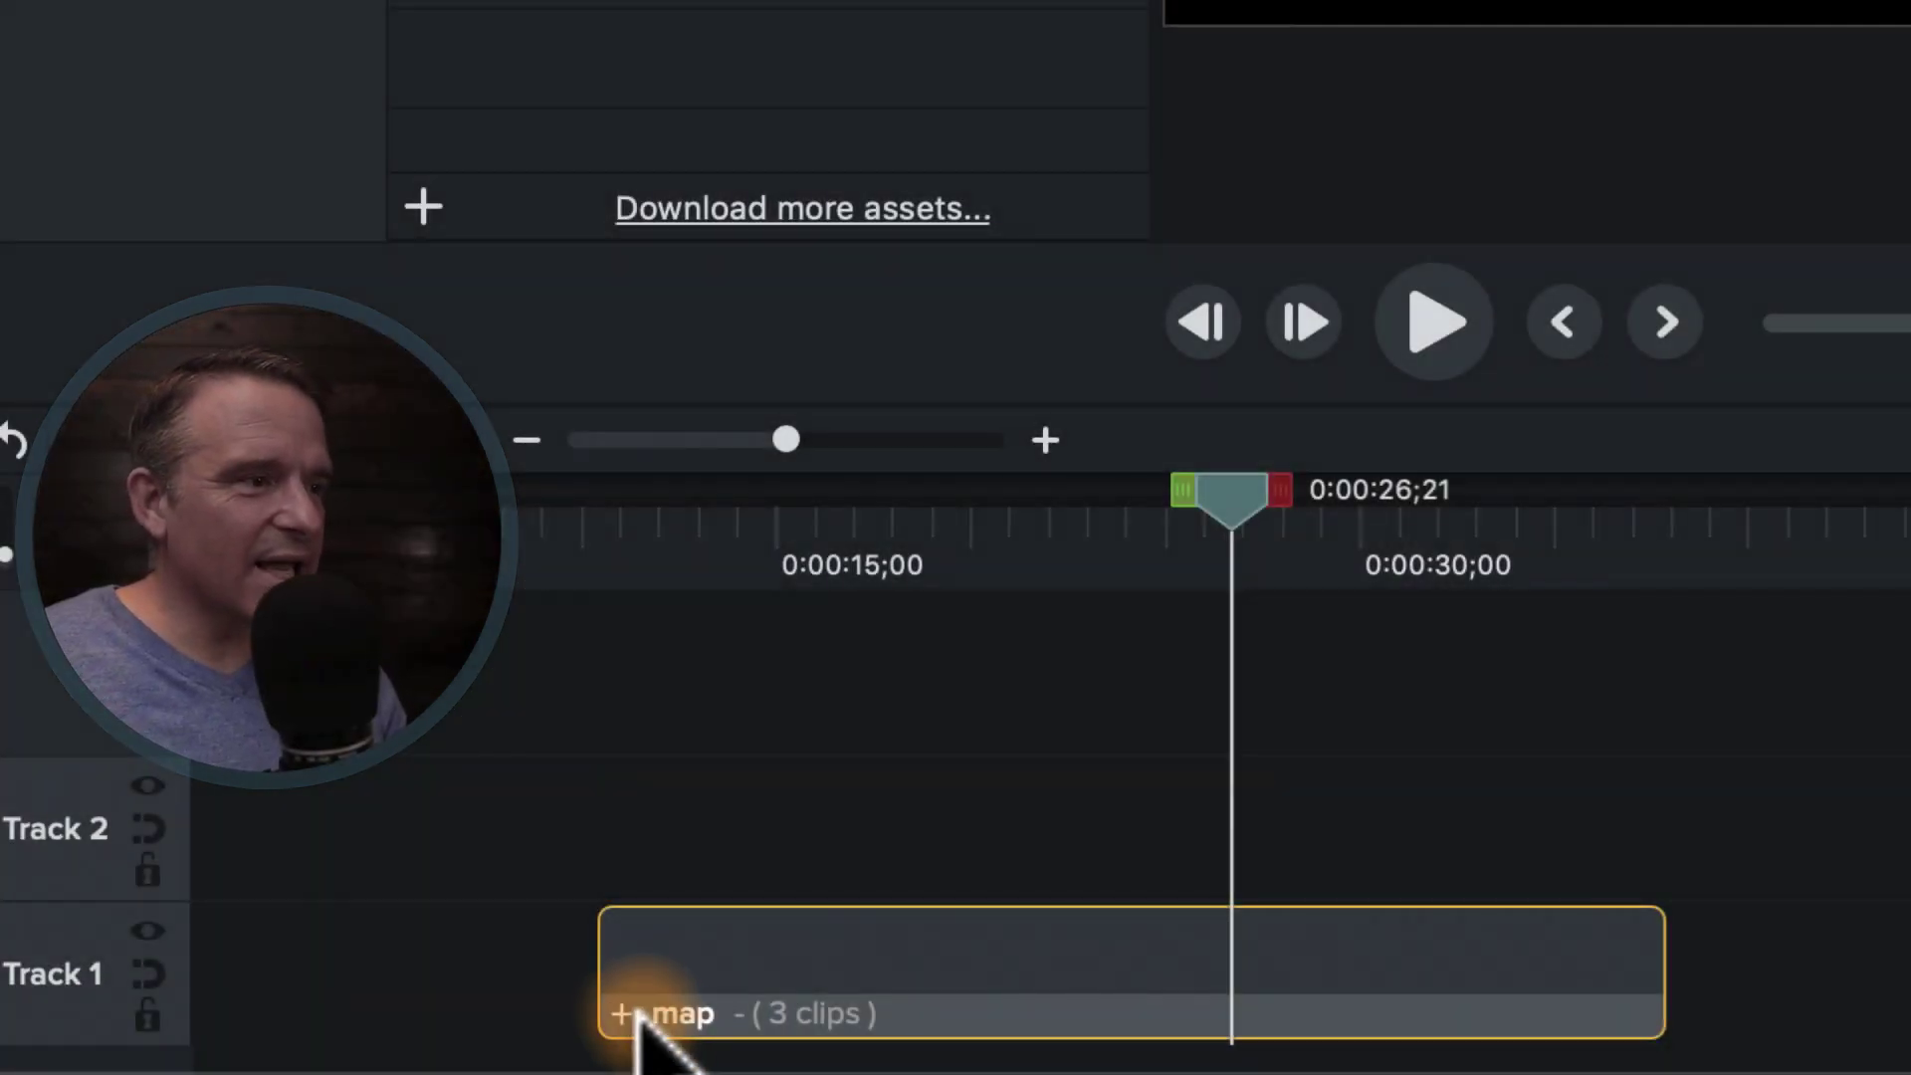
Step: Open the map group and inspect its white outline and green mask circle shapes
click(623, 1015)
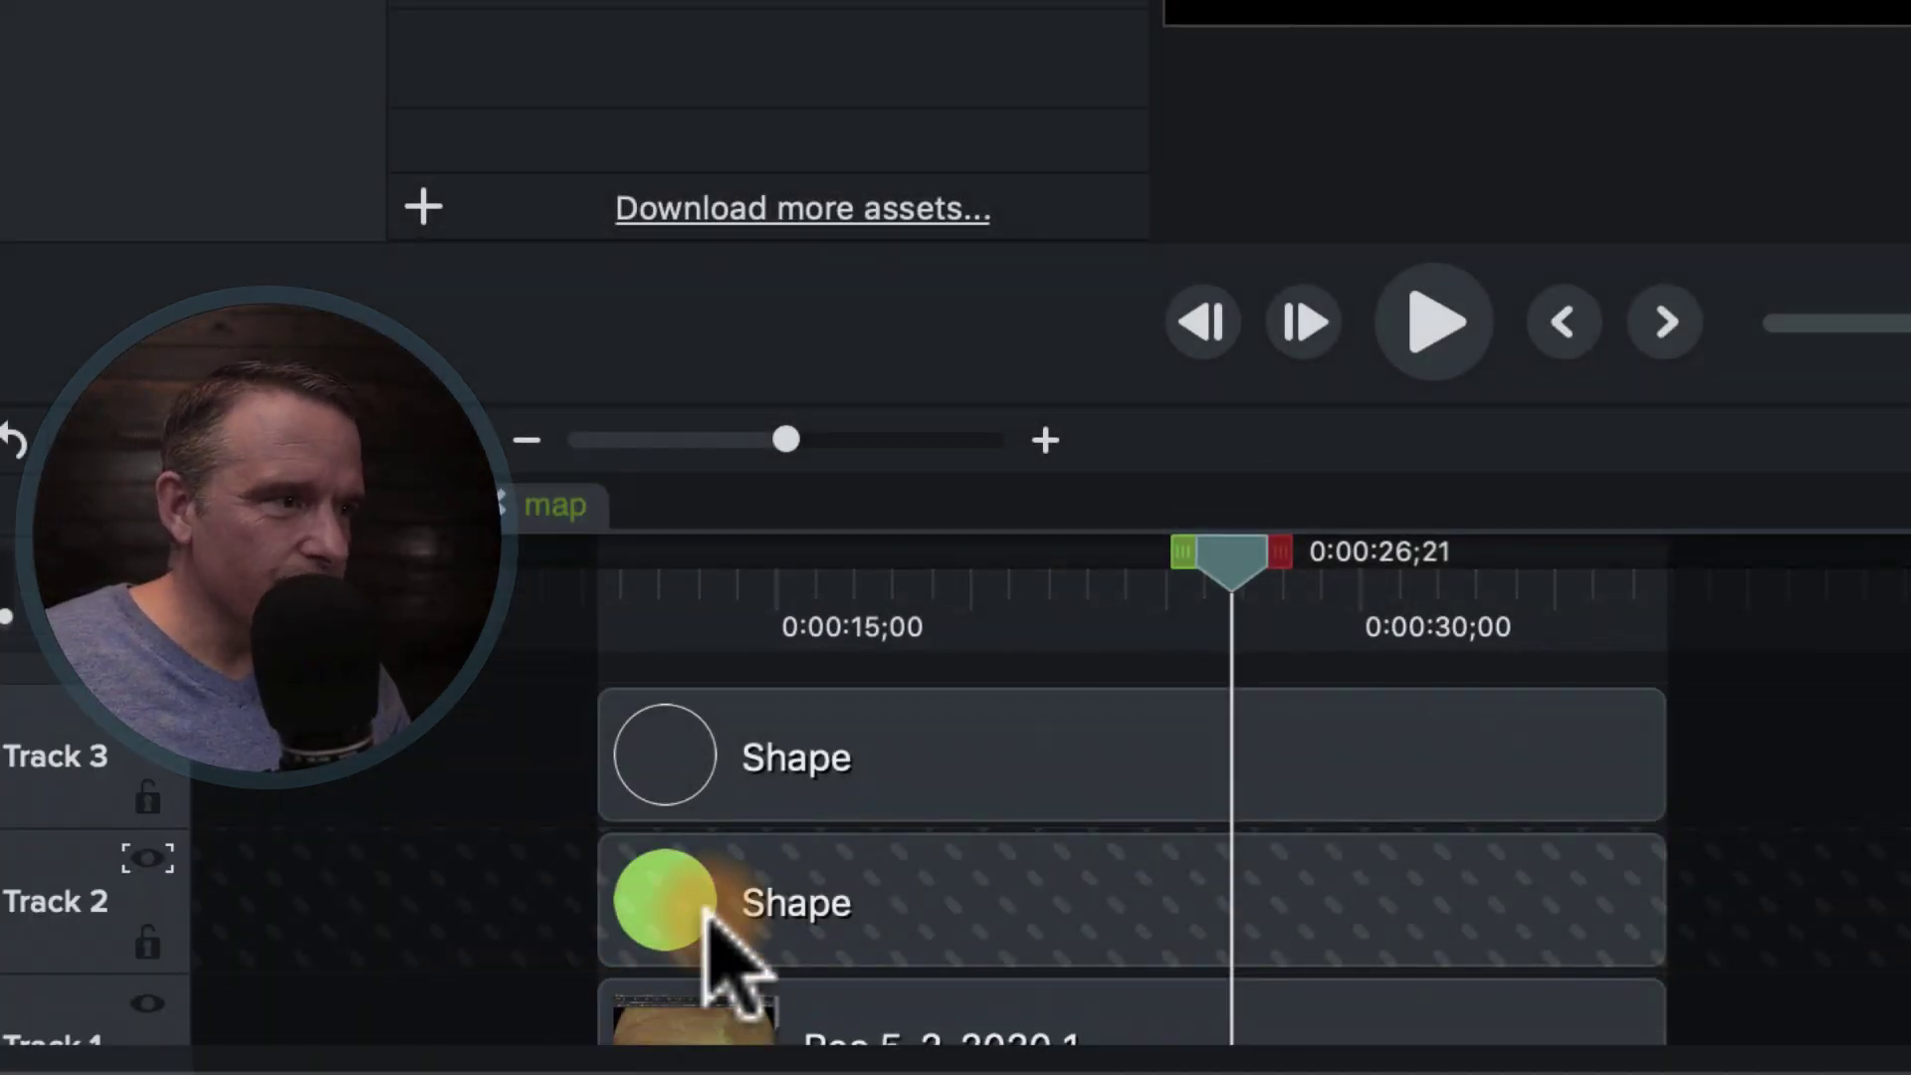
click(796, 731)
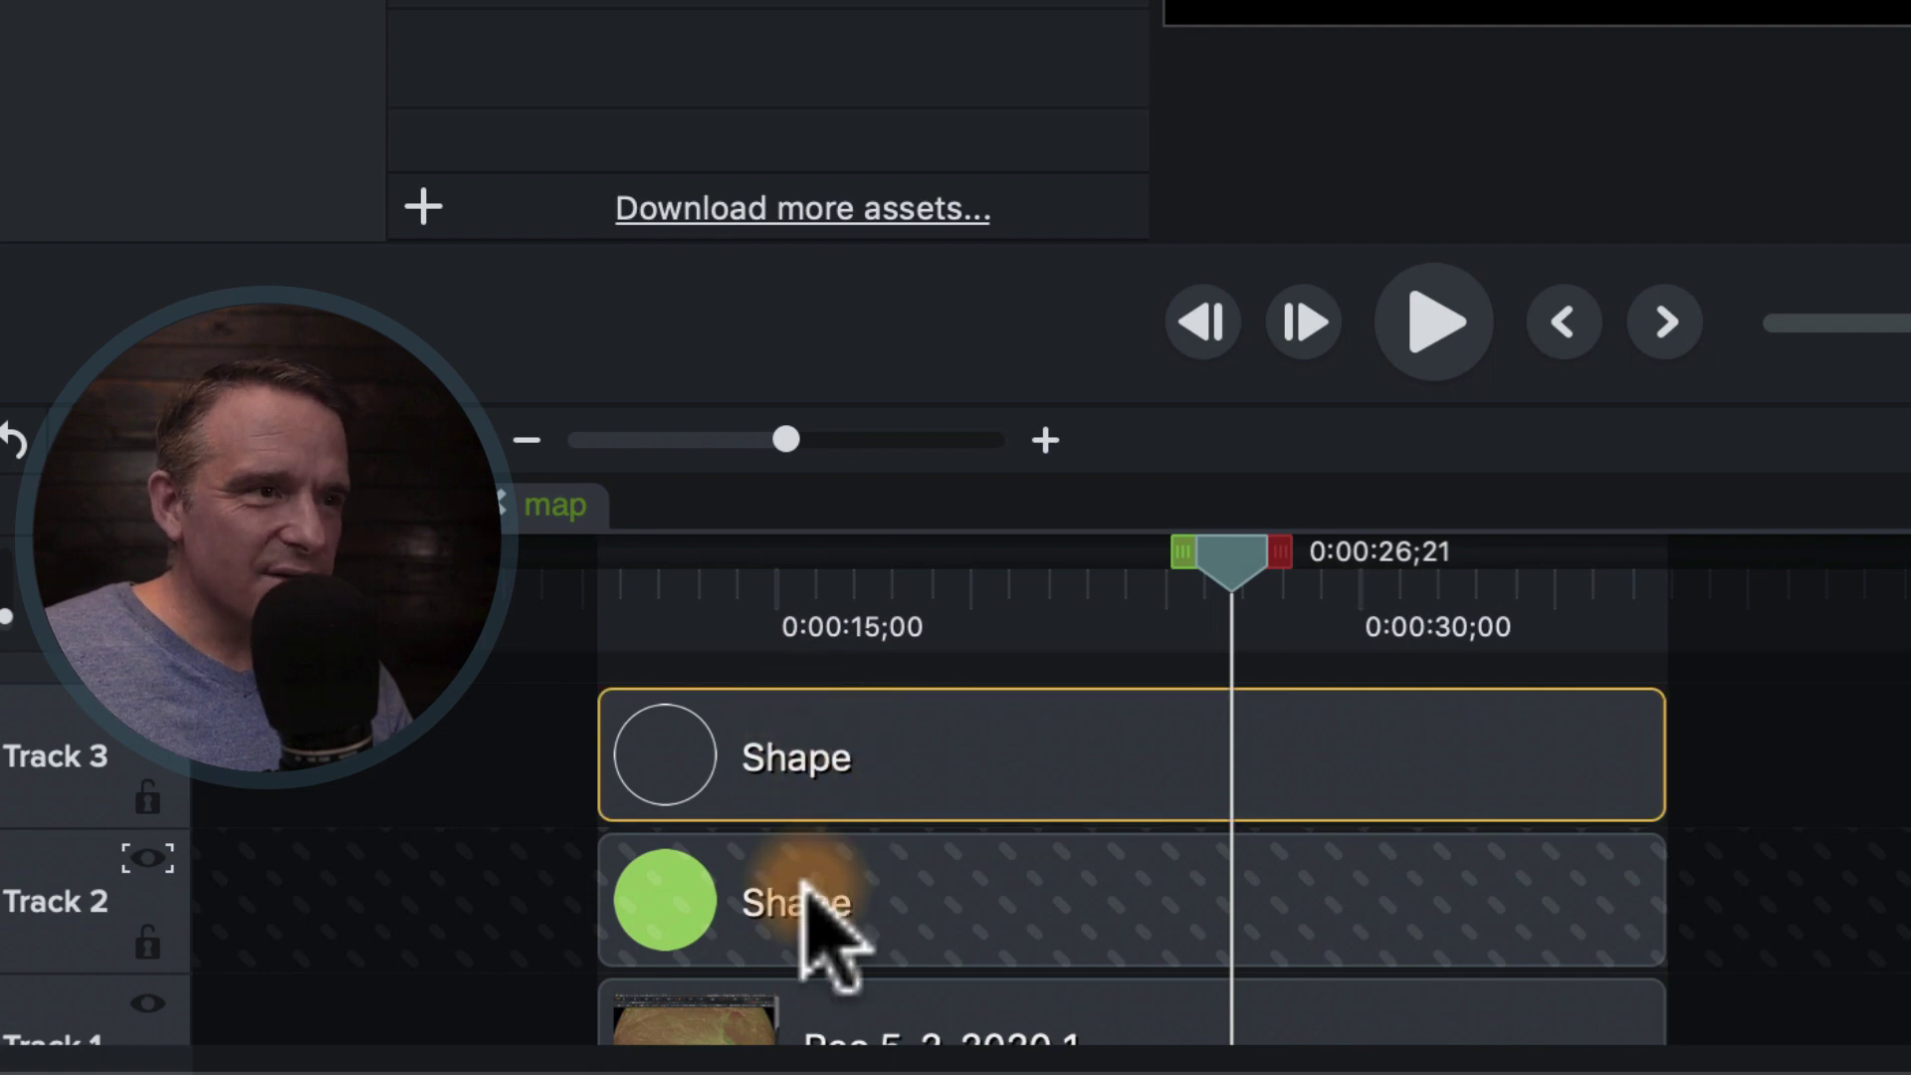
click(806, 884)
click(848, 791)
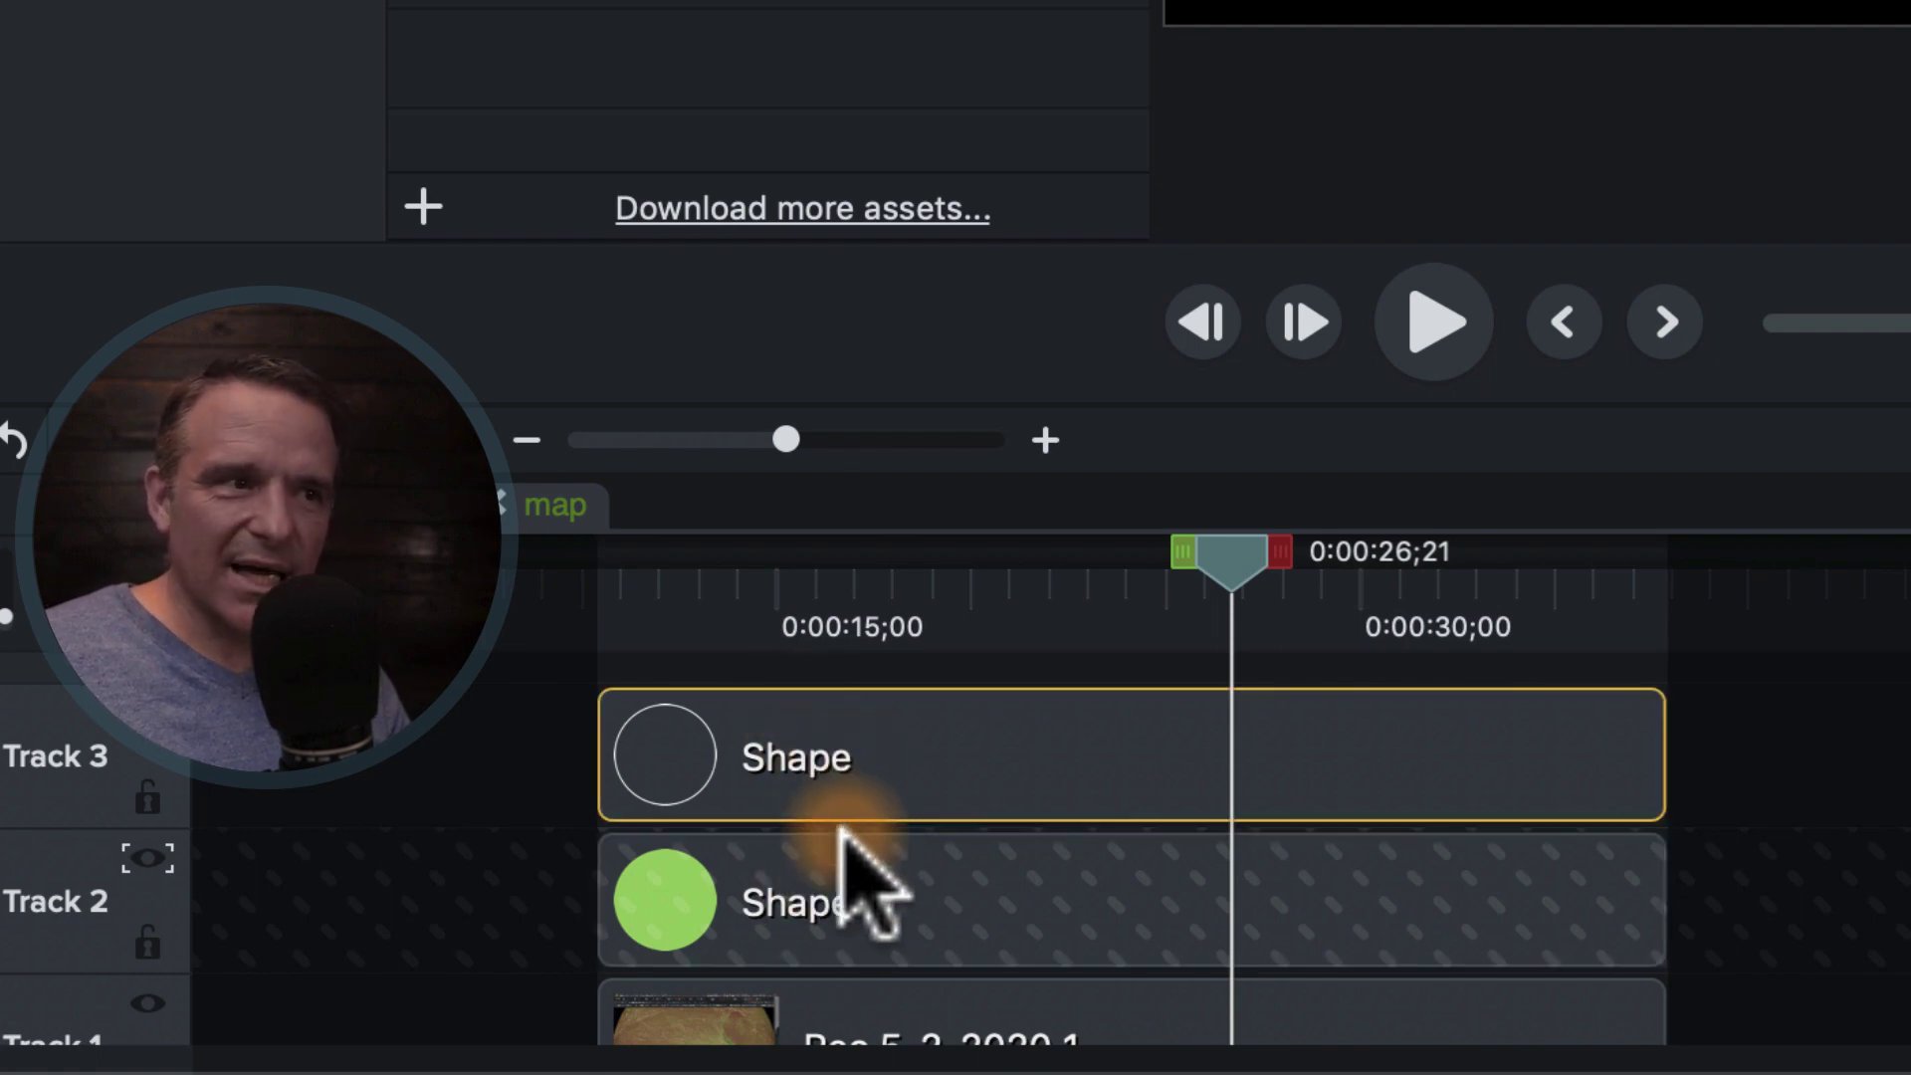
click(842, 876)
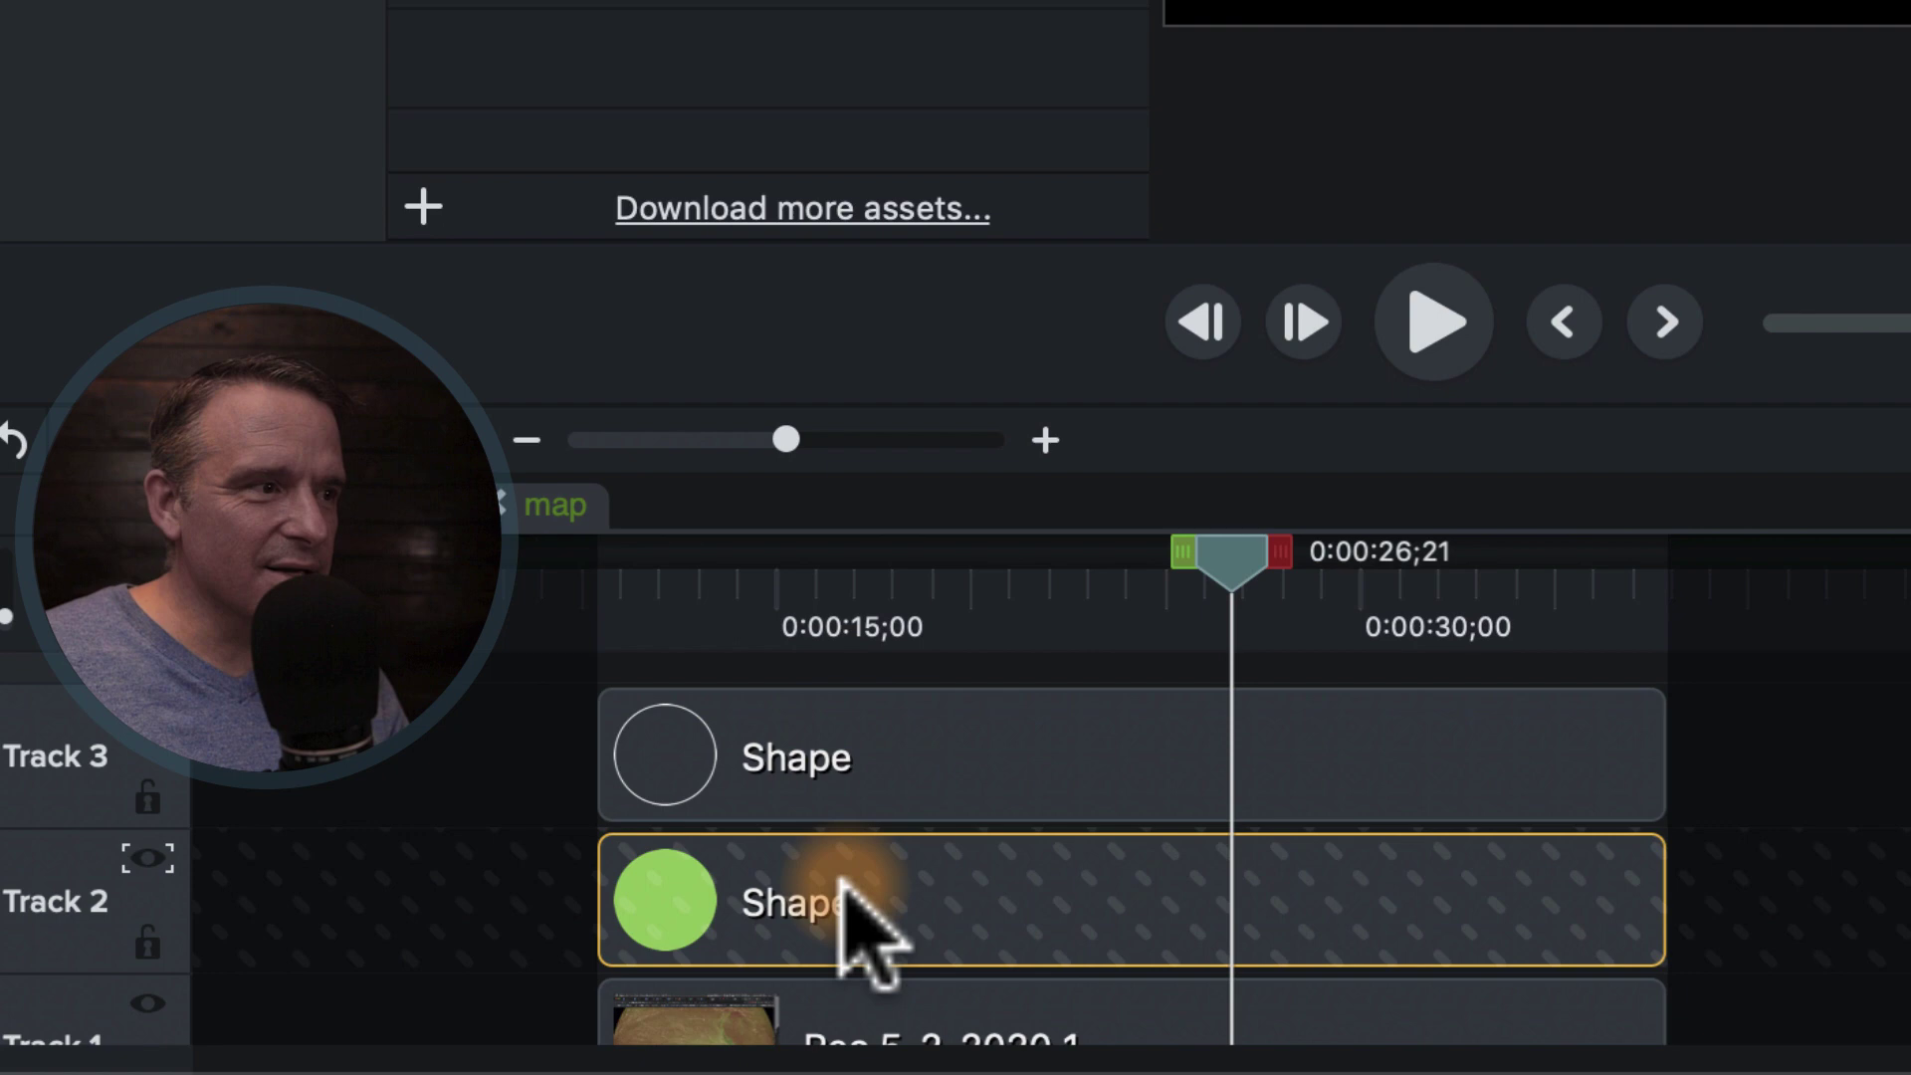
Step: Convert the earth recording on Track 1 into an empty placeholder
scroll(846, 896, down, 2)
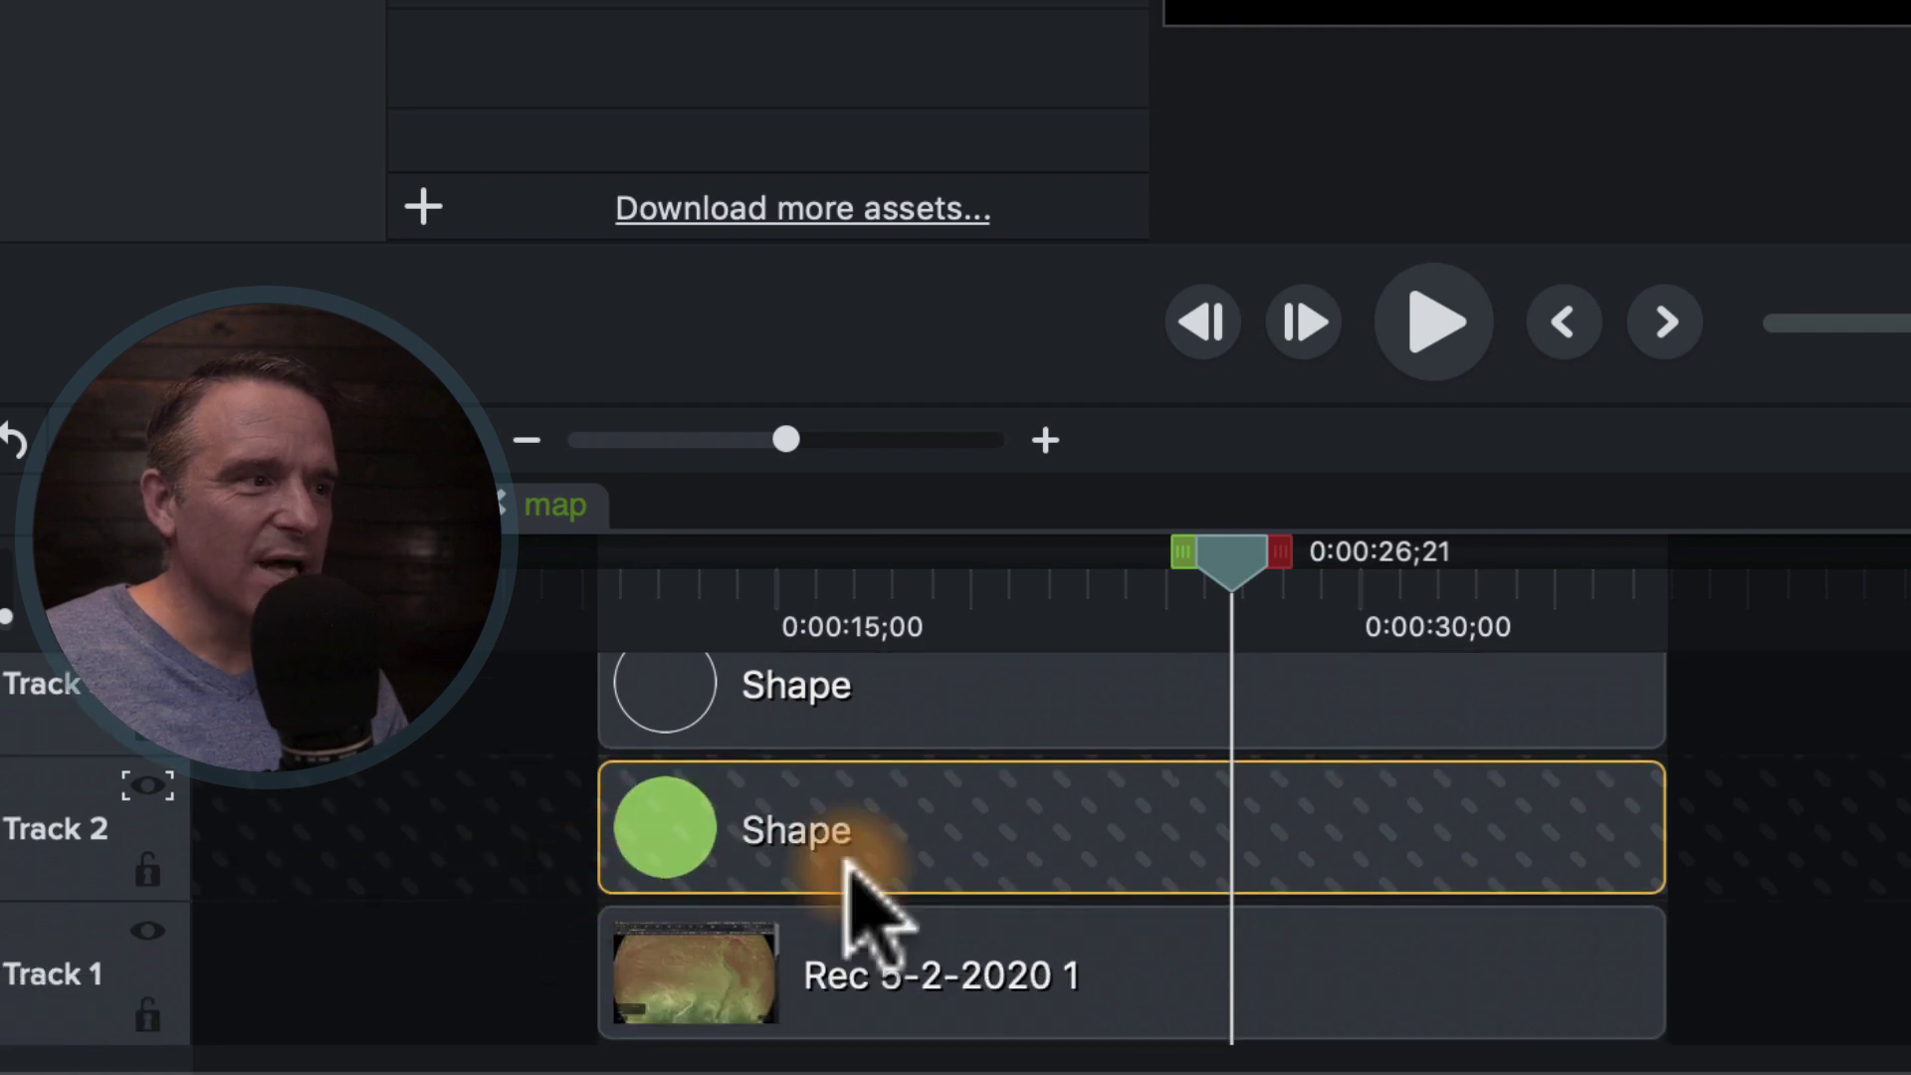
click(874, 957)
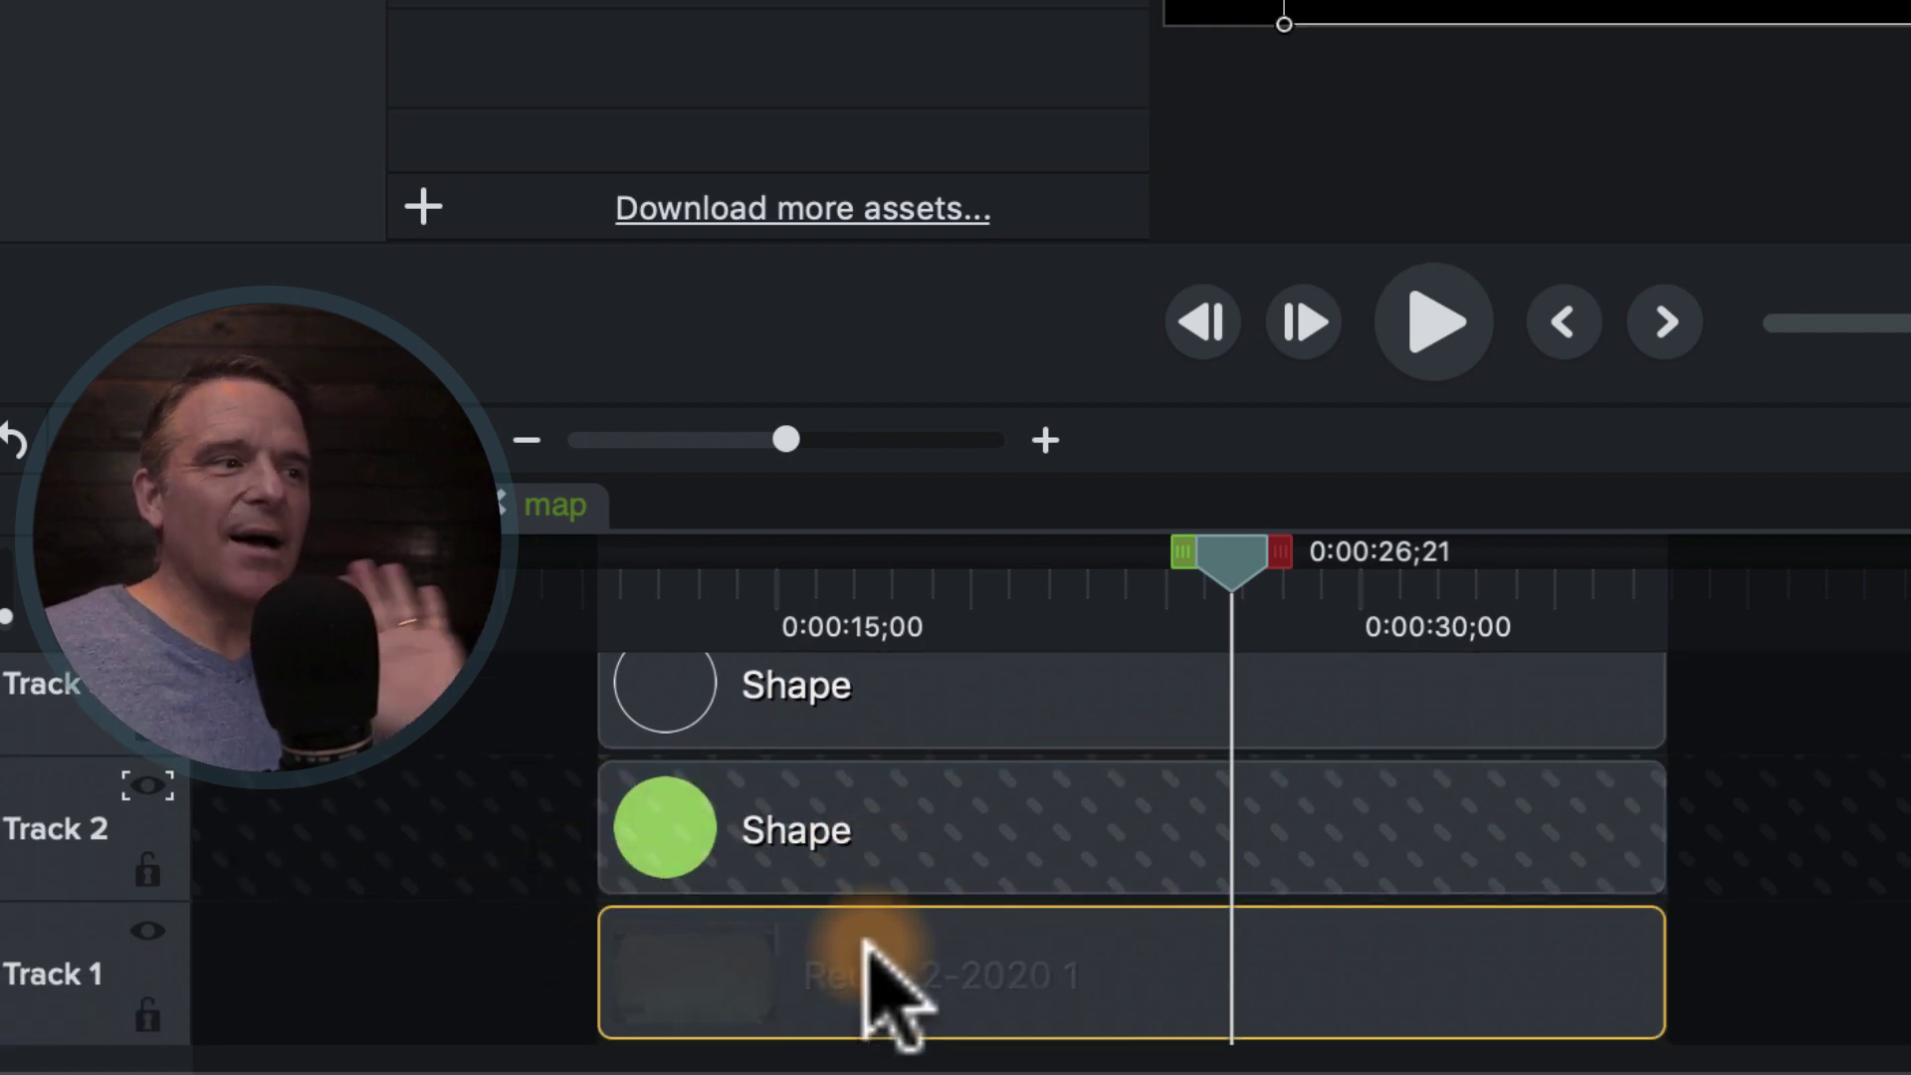
right_click(864, 940)
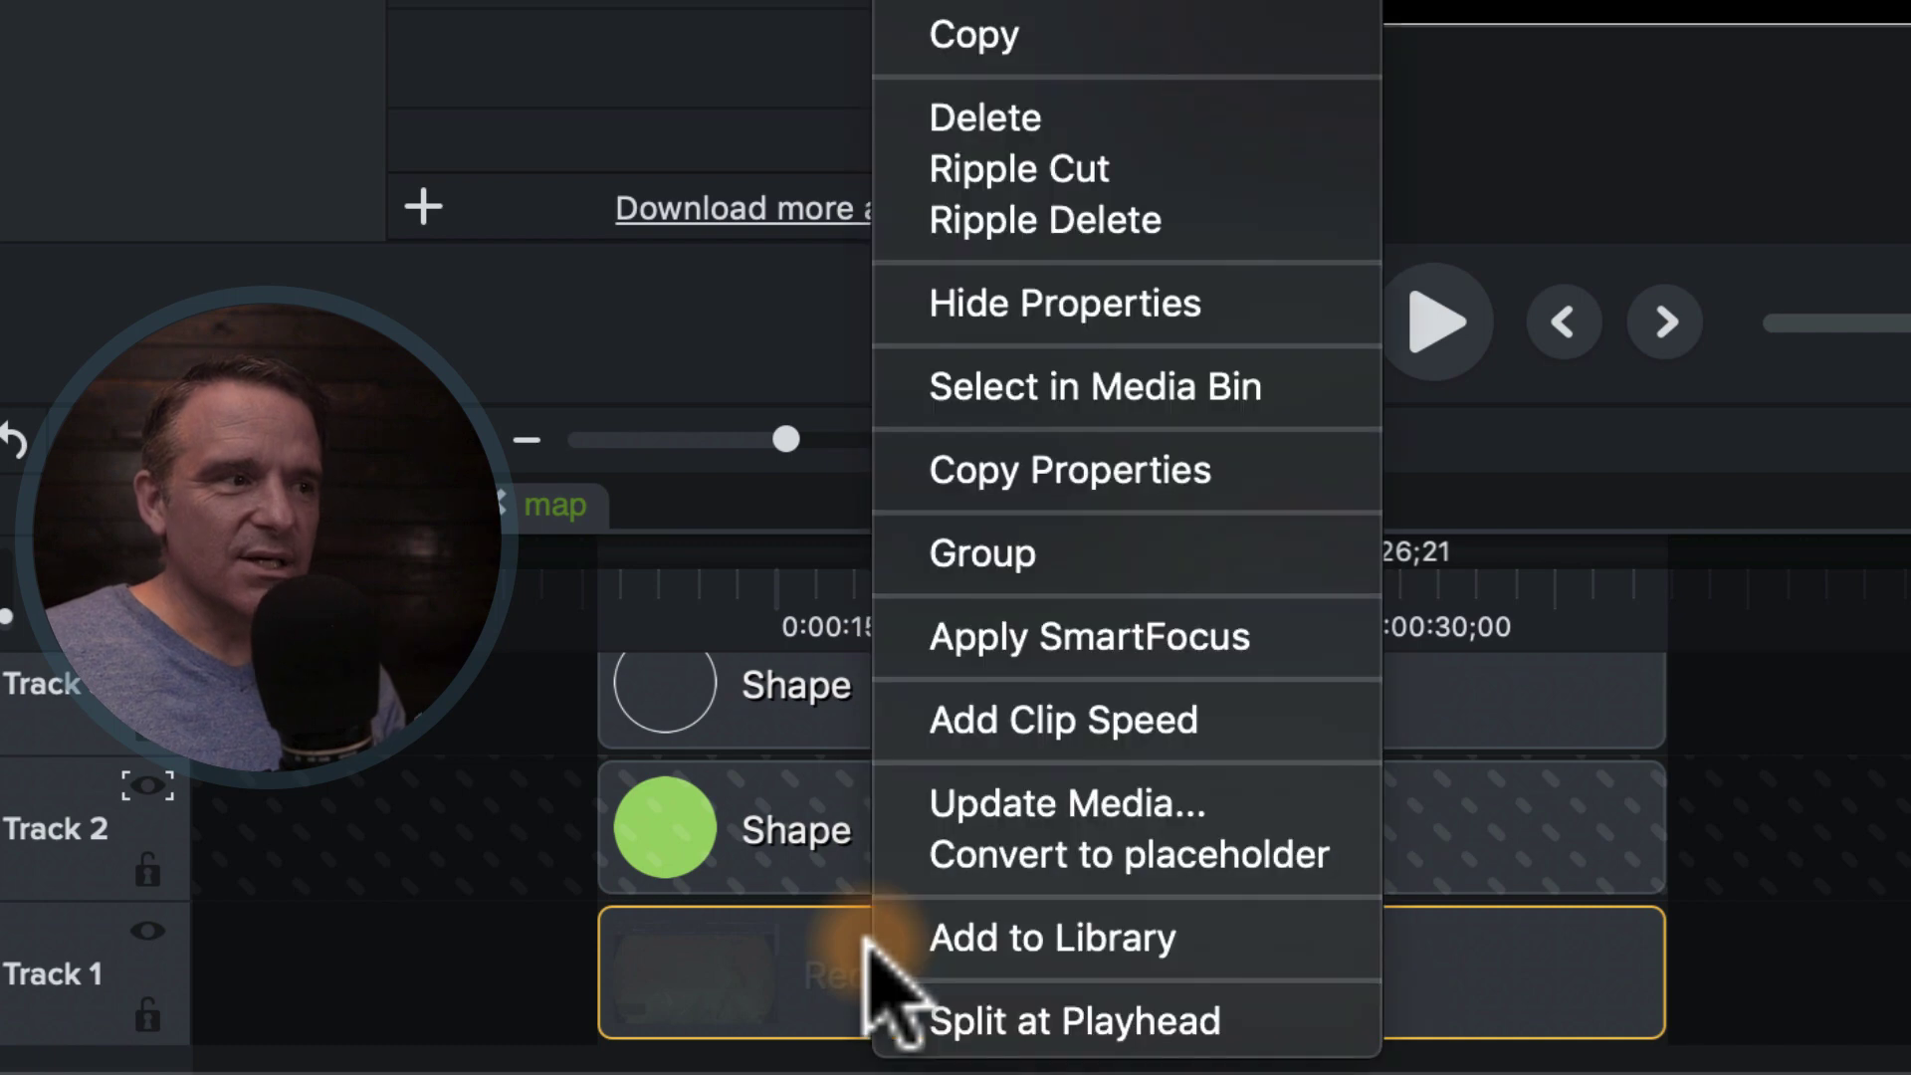
click(1027, 844)
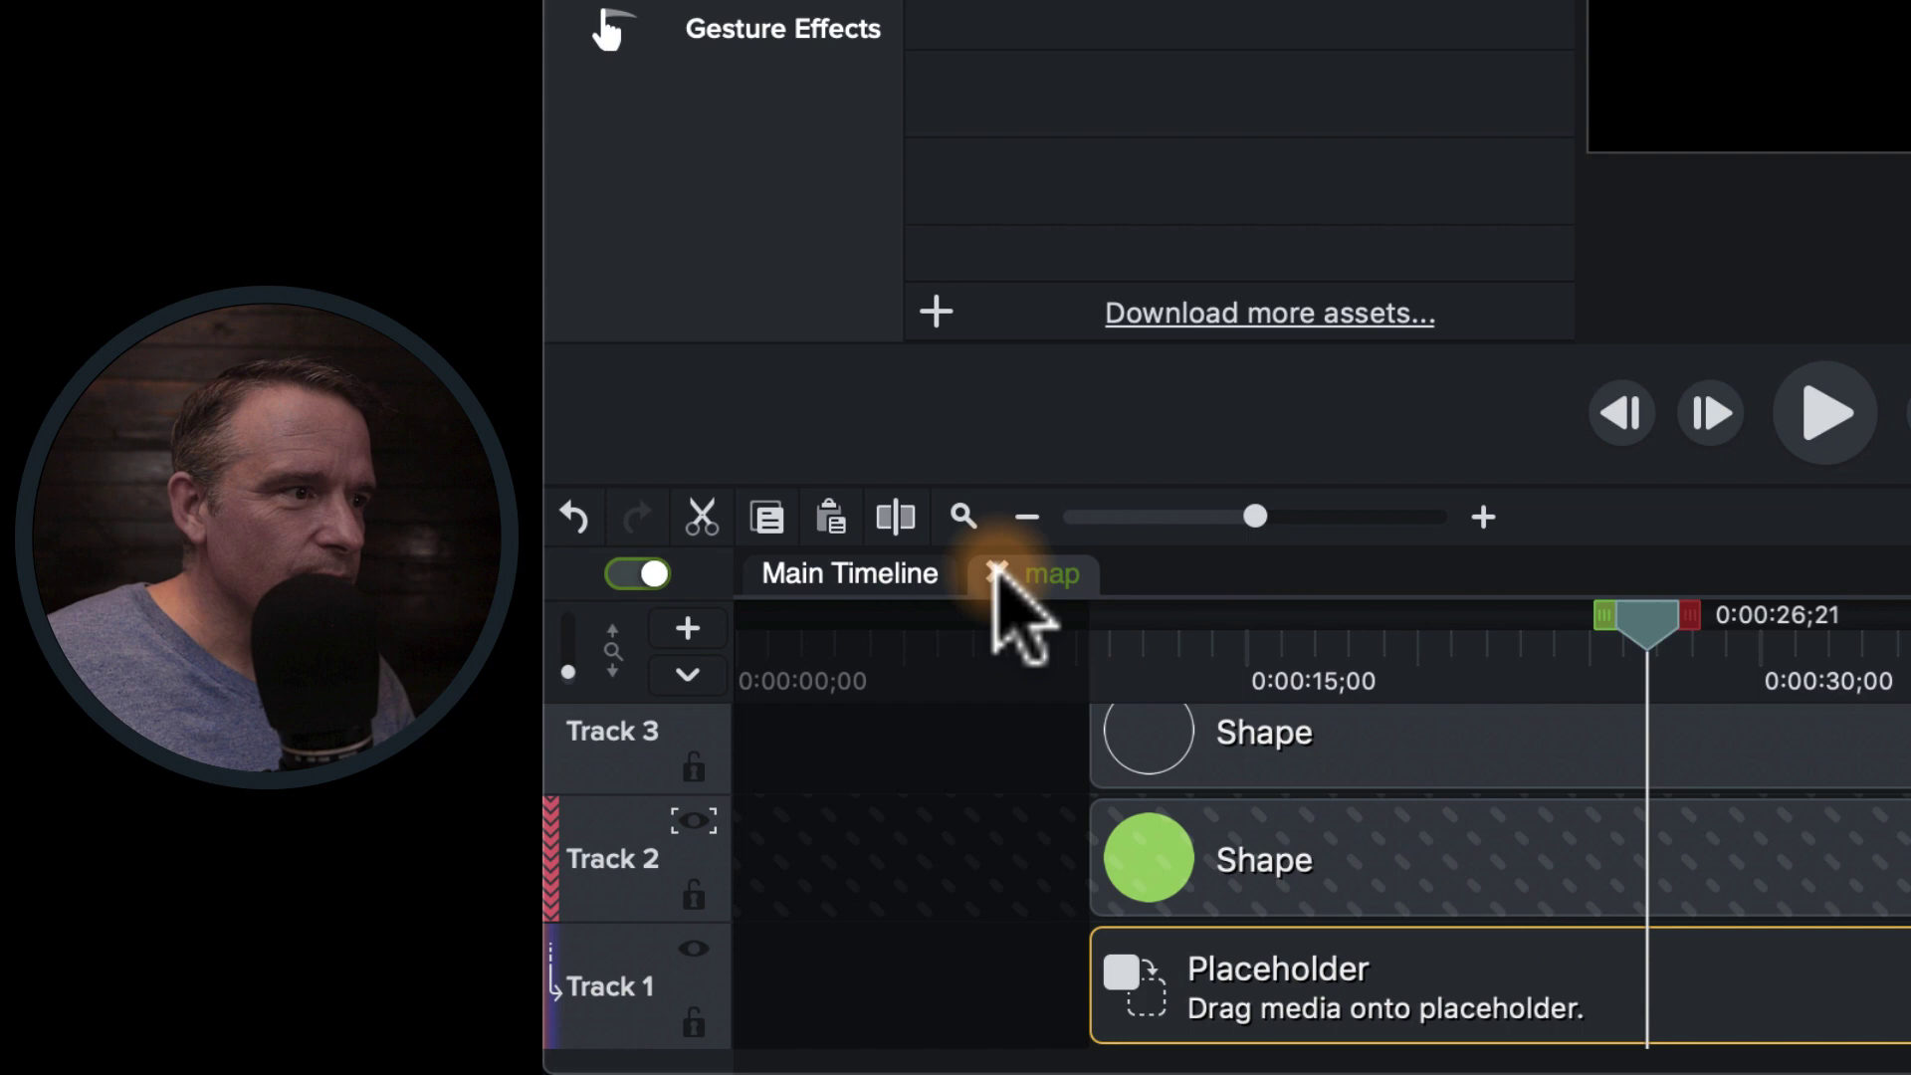
Step: Return to the main timeline and rename the map group to 'spotlight placeholder'
click(1000, 576)
right_click(1302, 944)
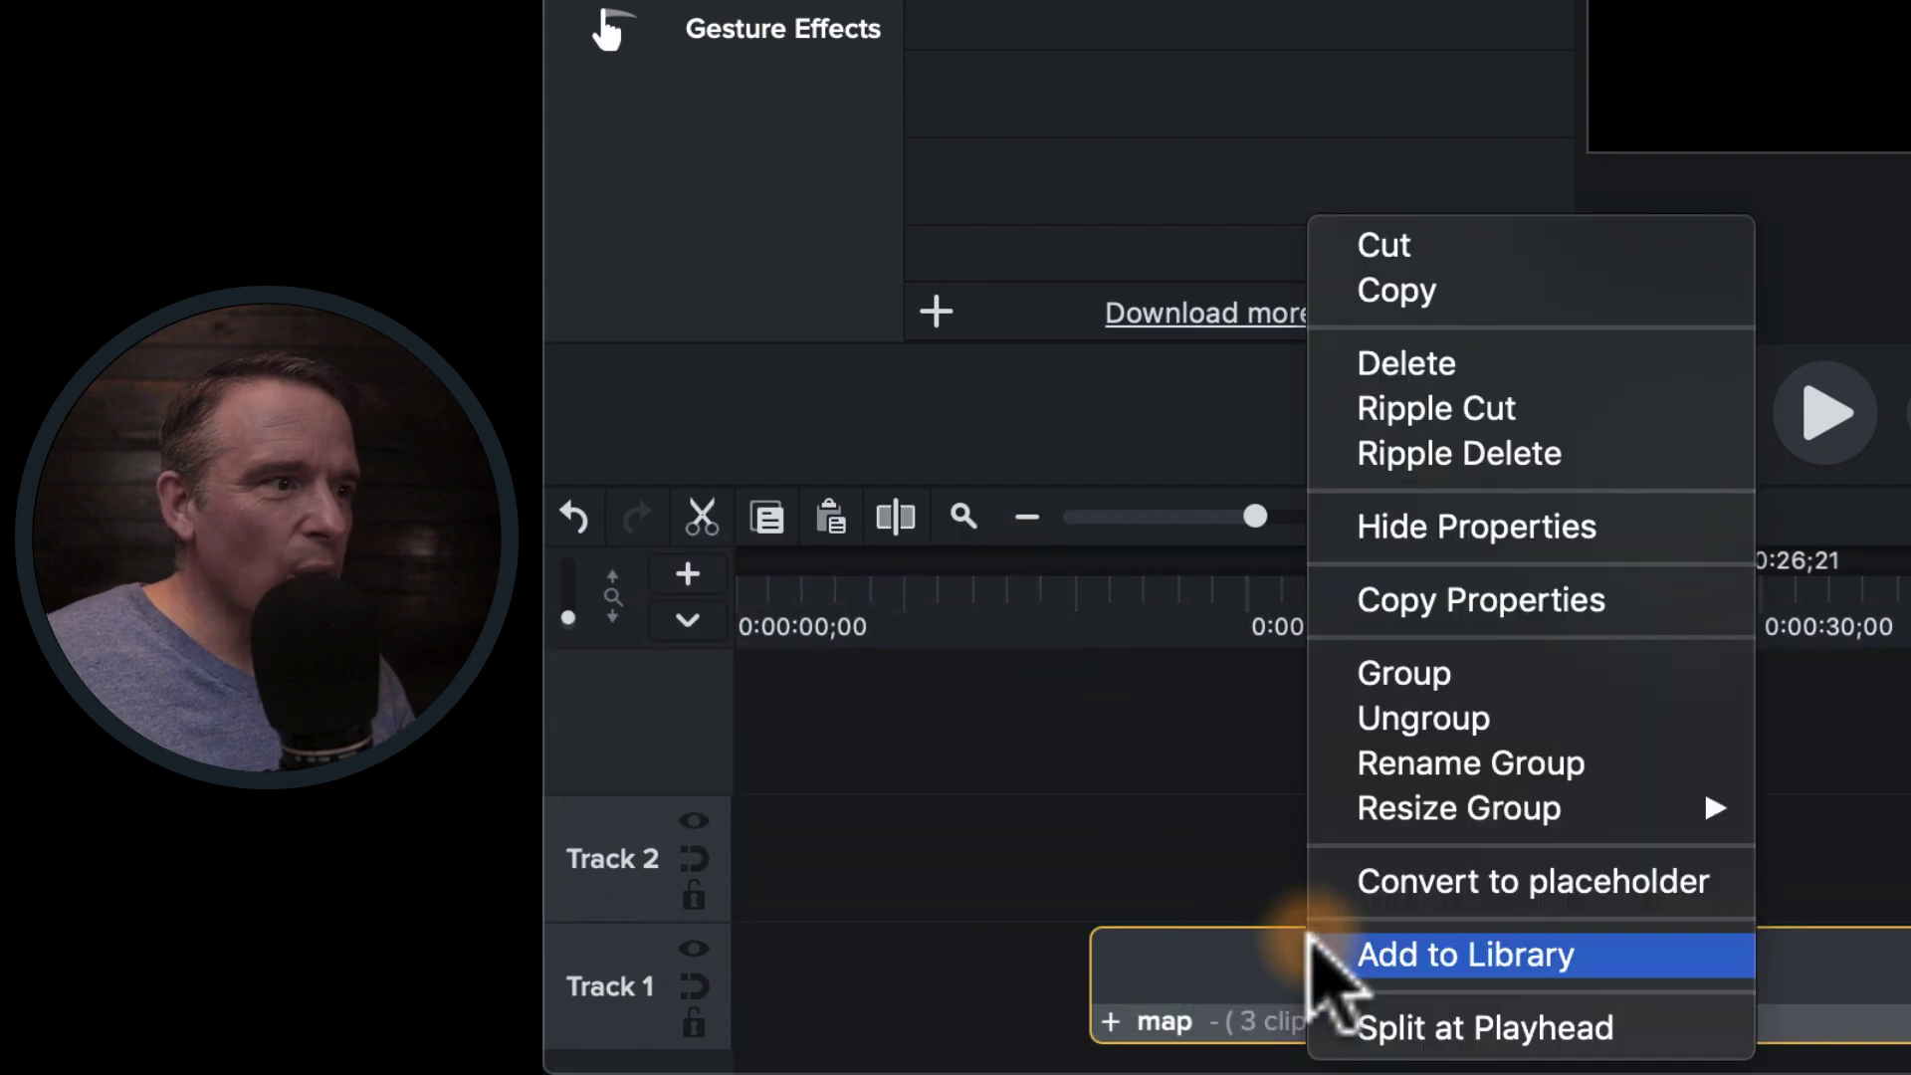
click(1501, 763)
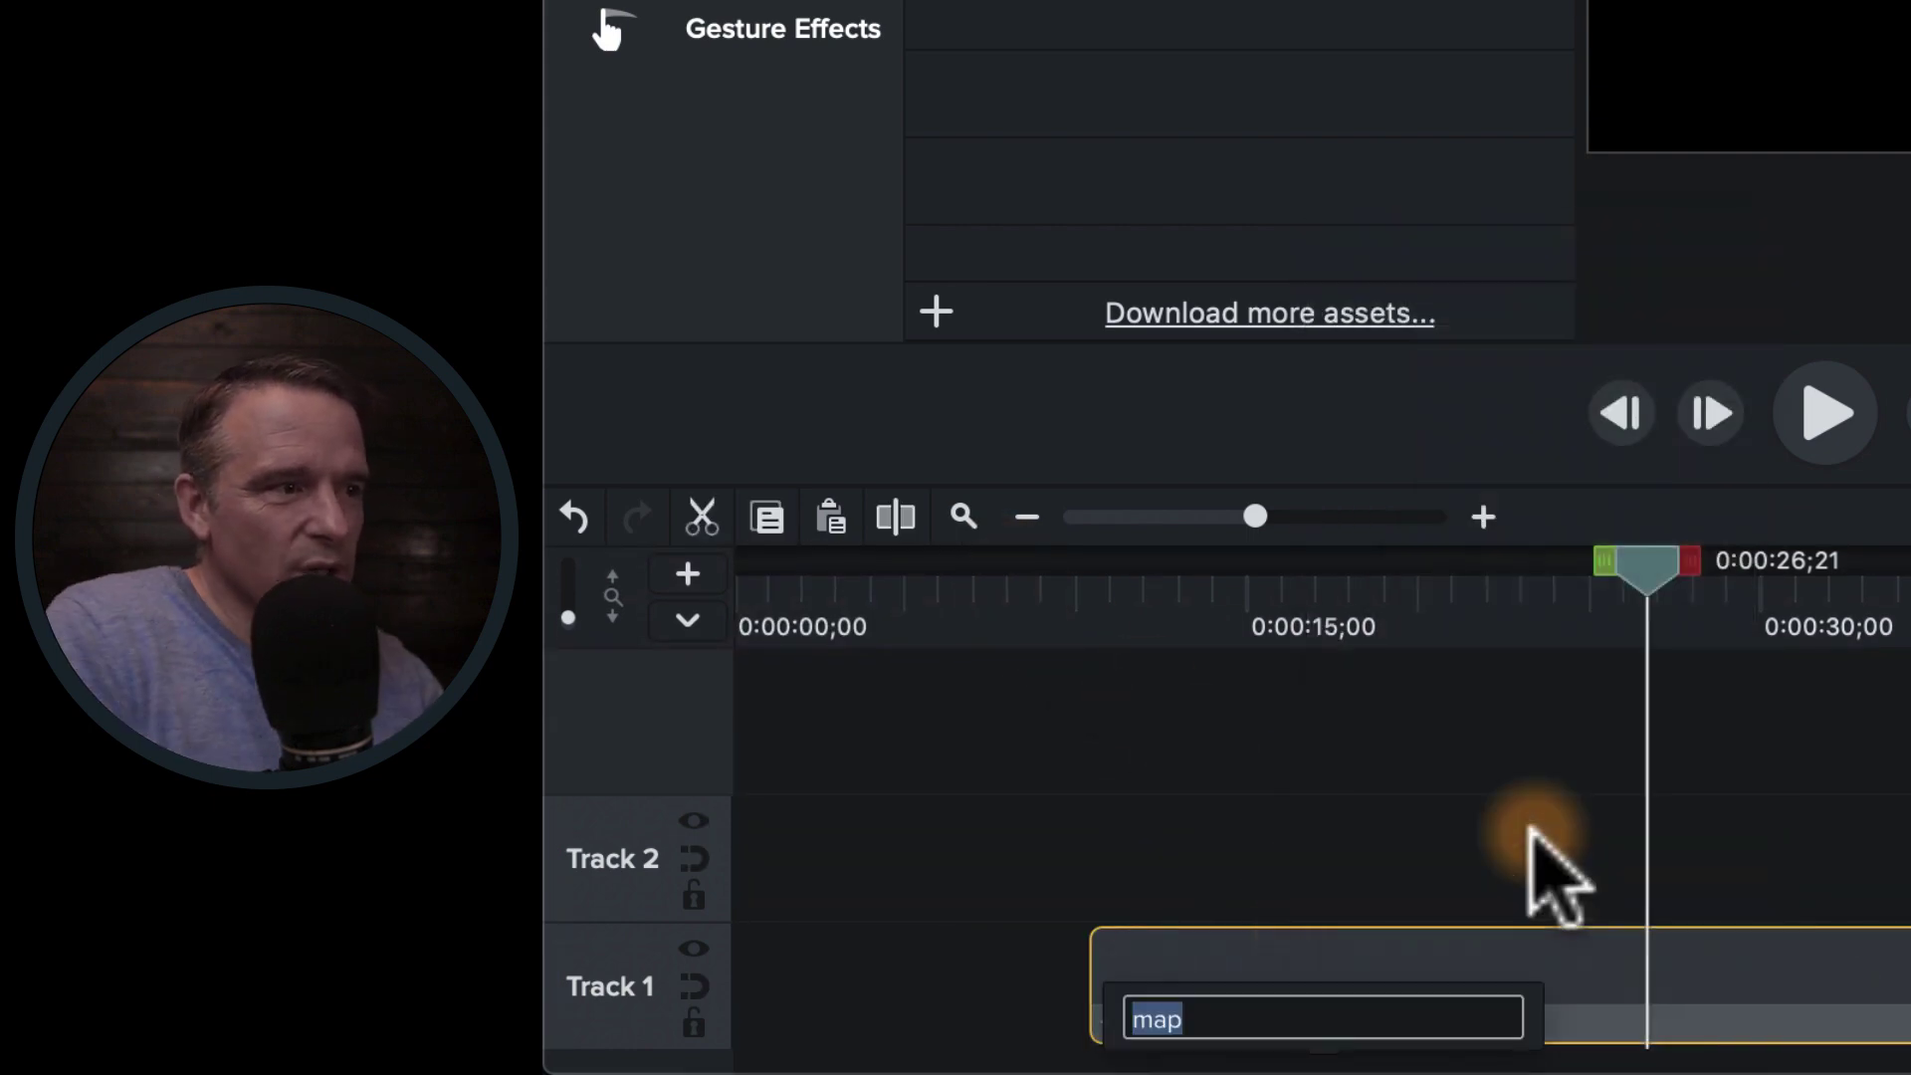
text(spotlight pla)
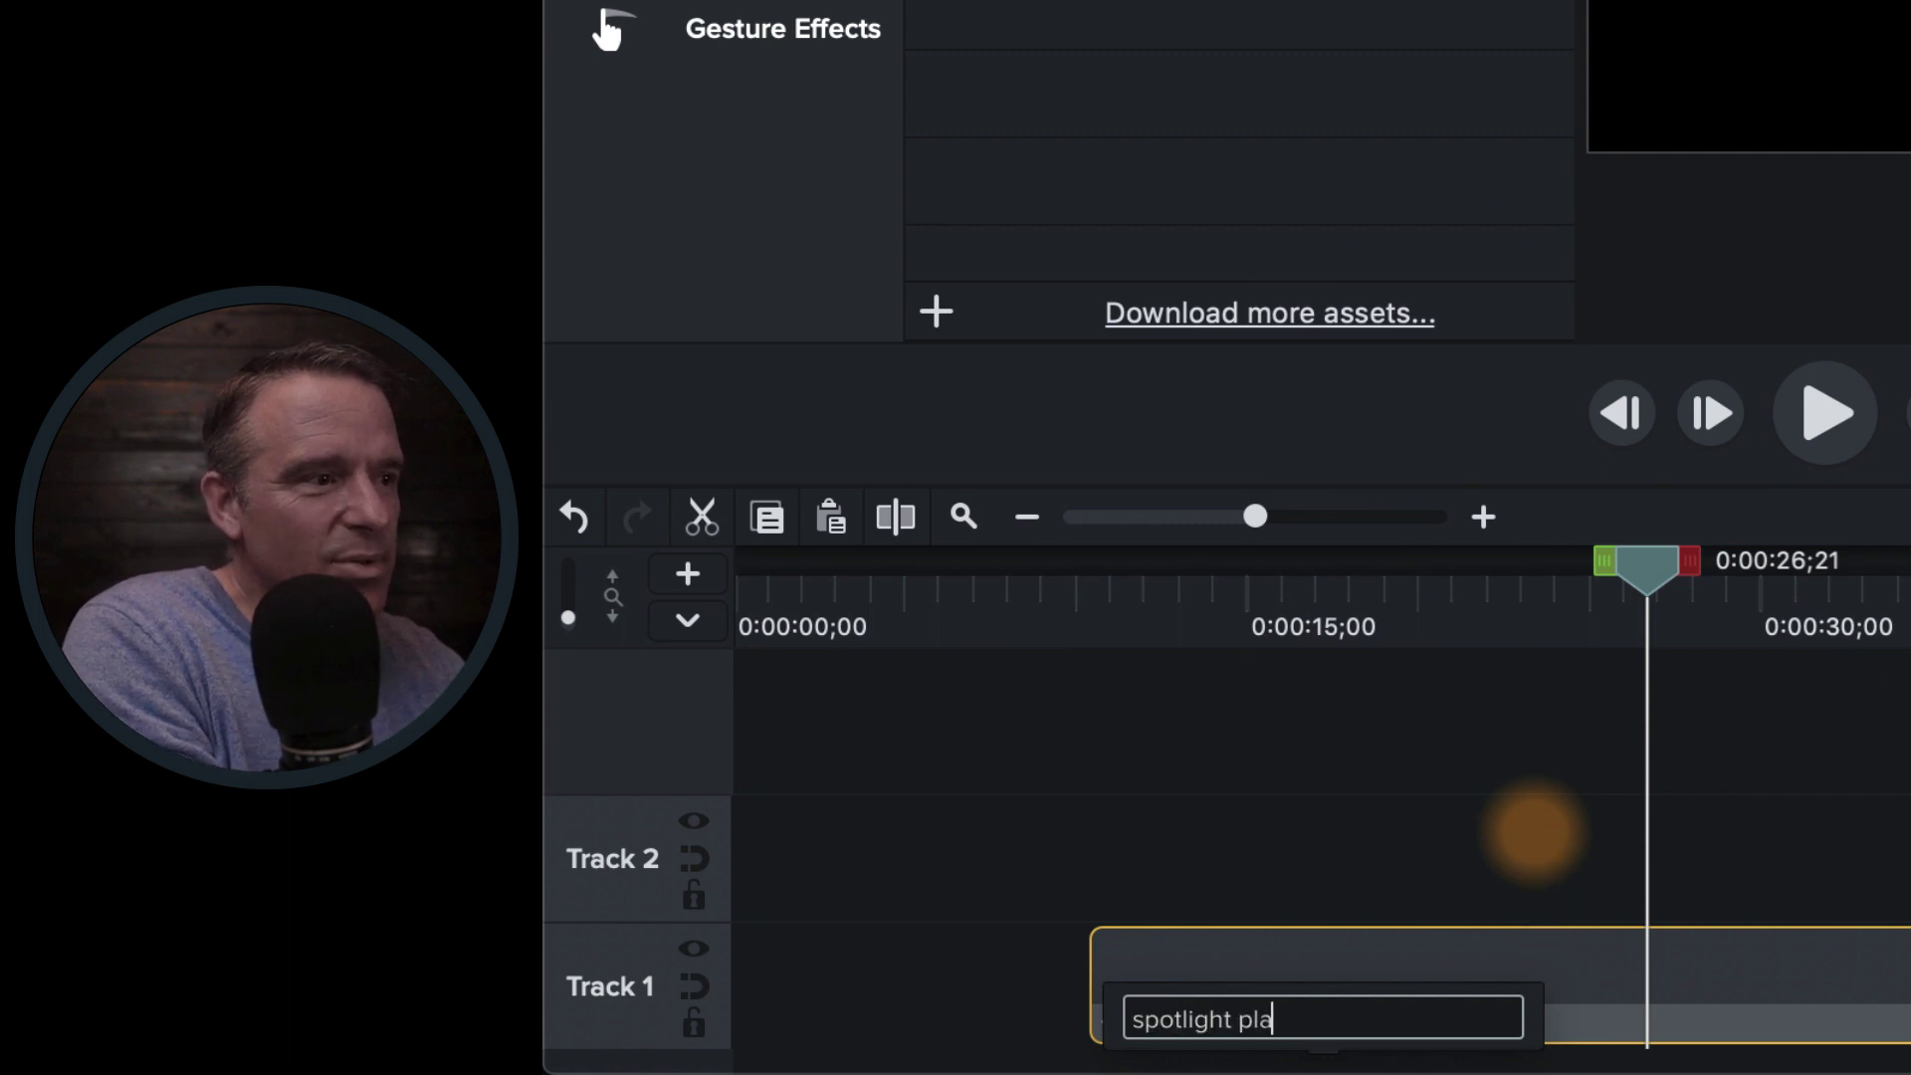
text(cehold)
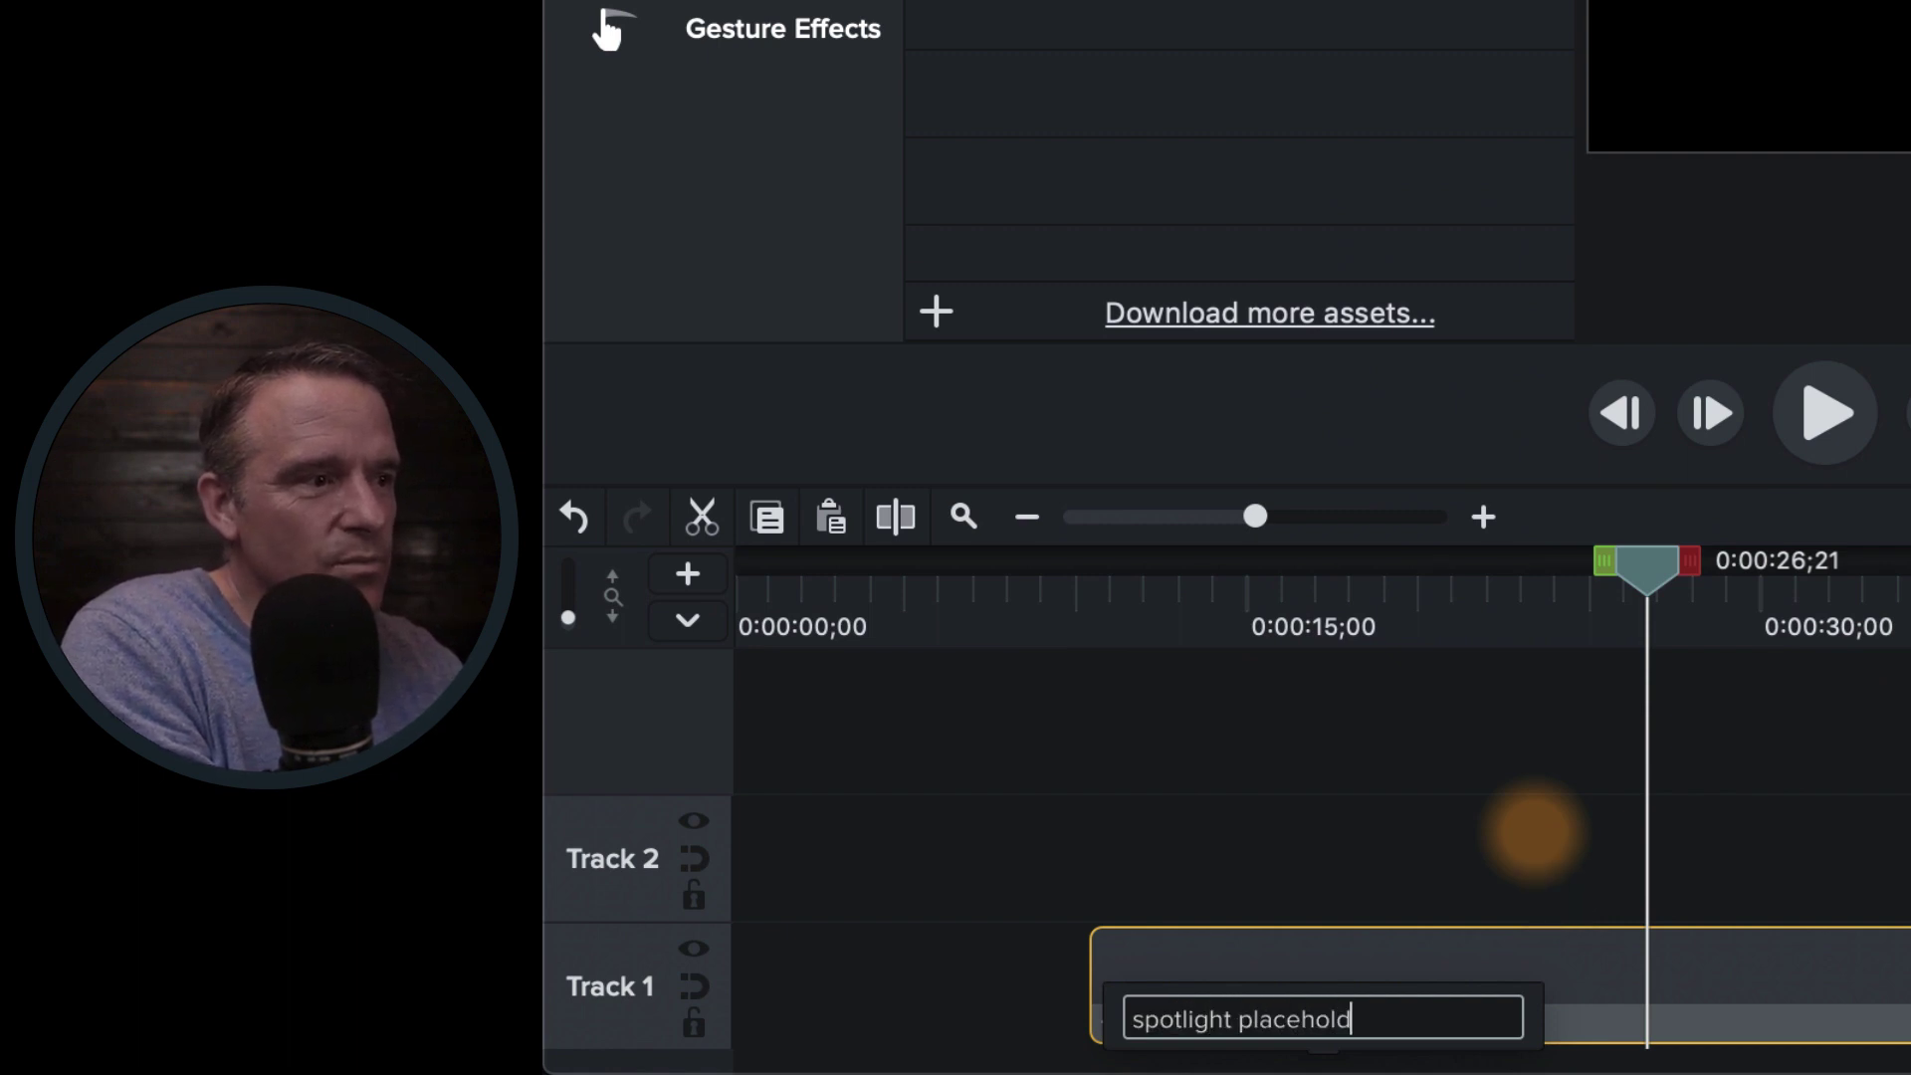
text(er)
key(Return)
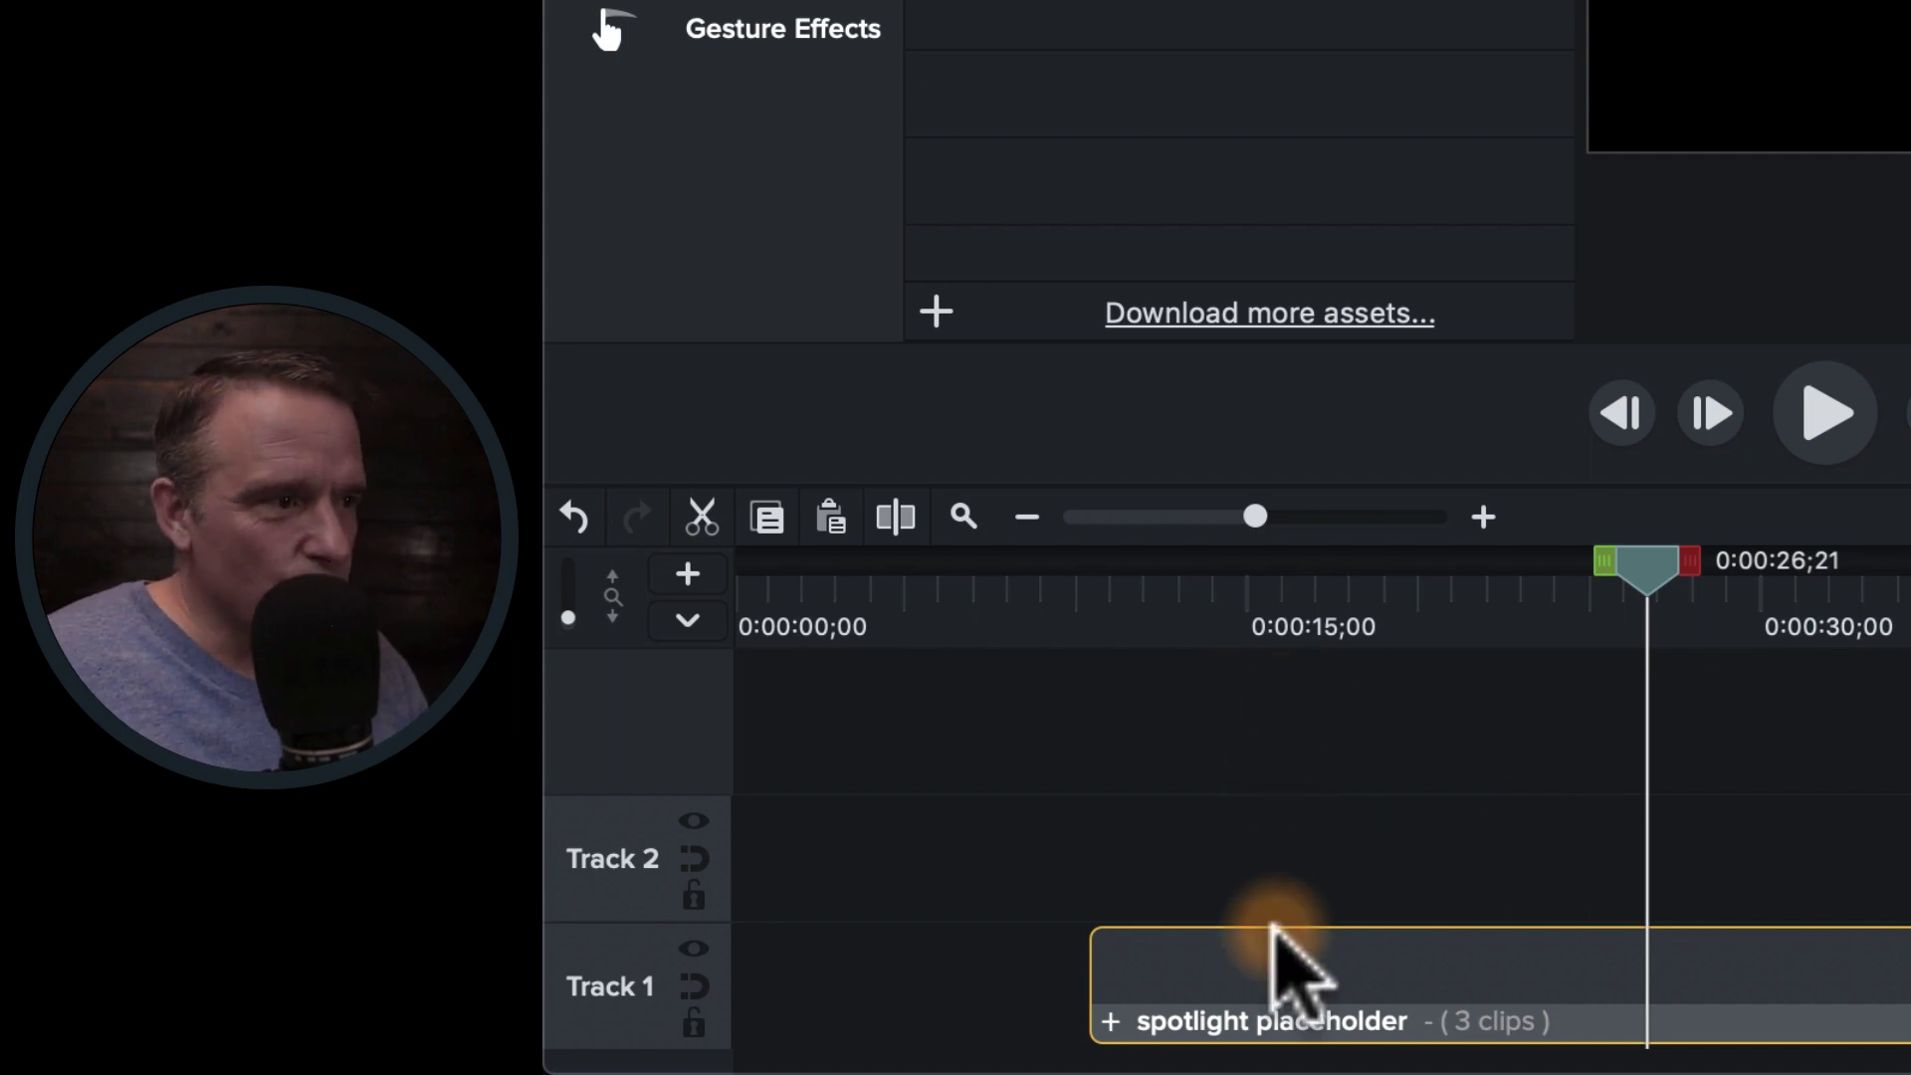
Step: Save the 'spotlight placeholder' group as a new asset in the Planet Earth library
right_click(1278, 956)
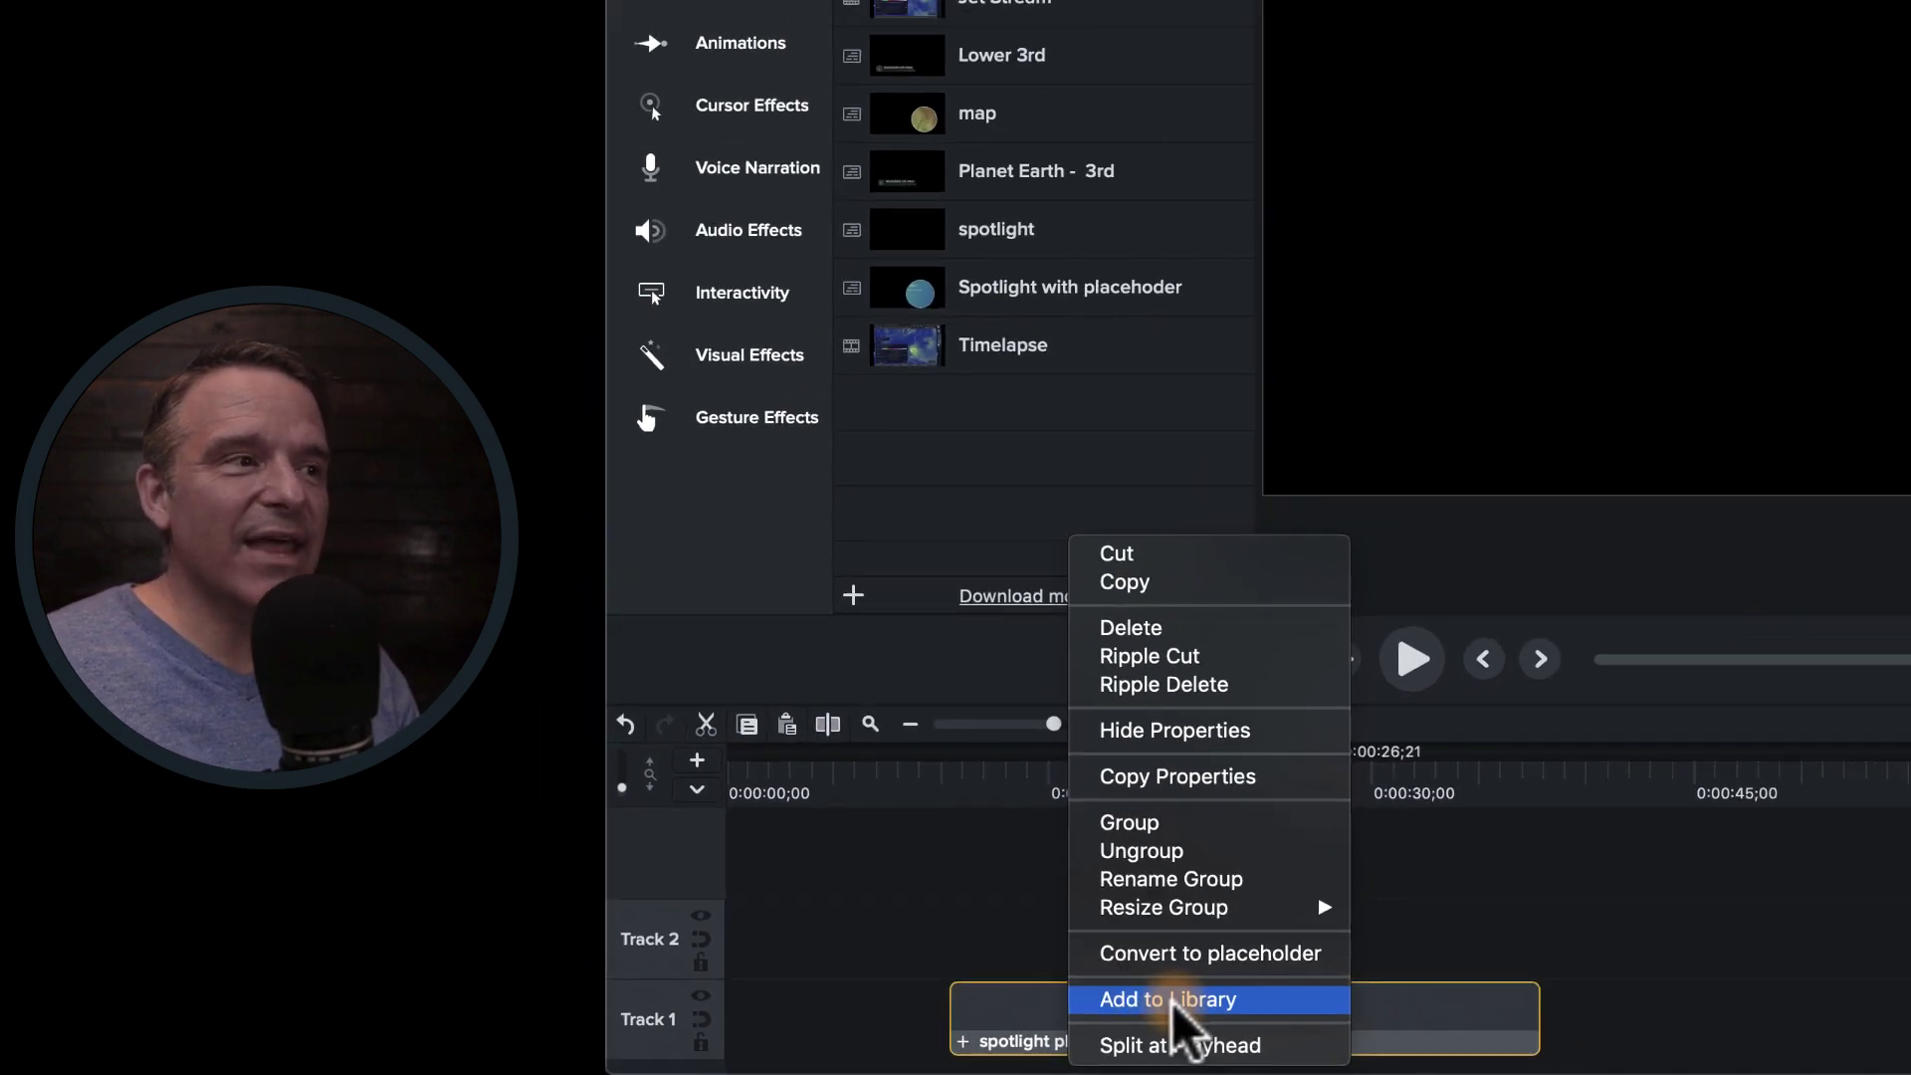
click(1436, 956)
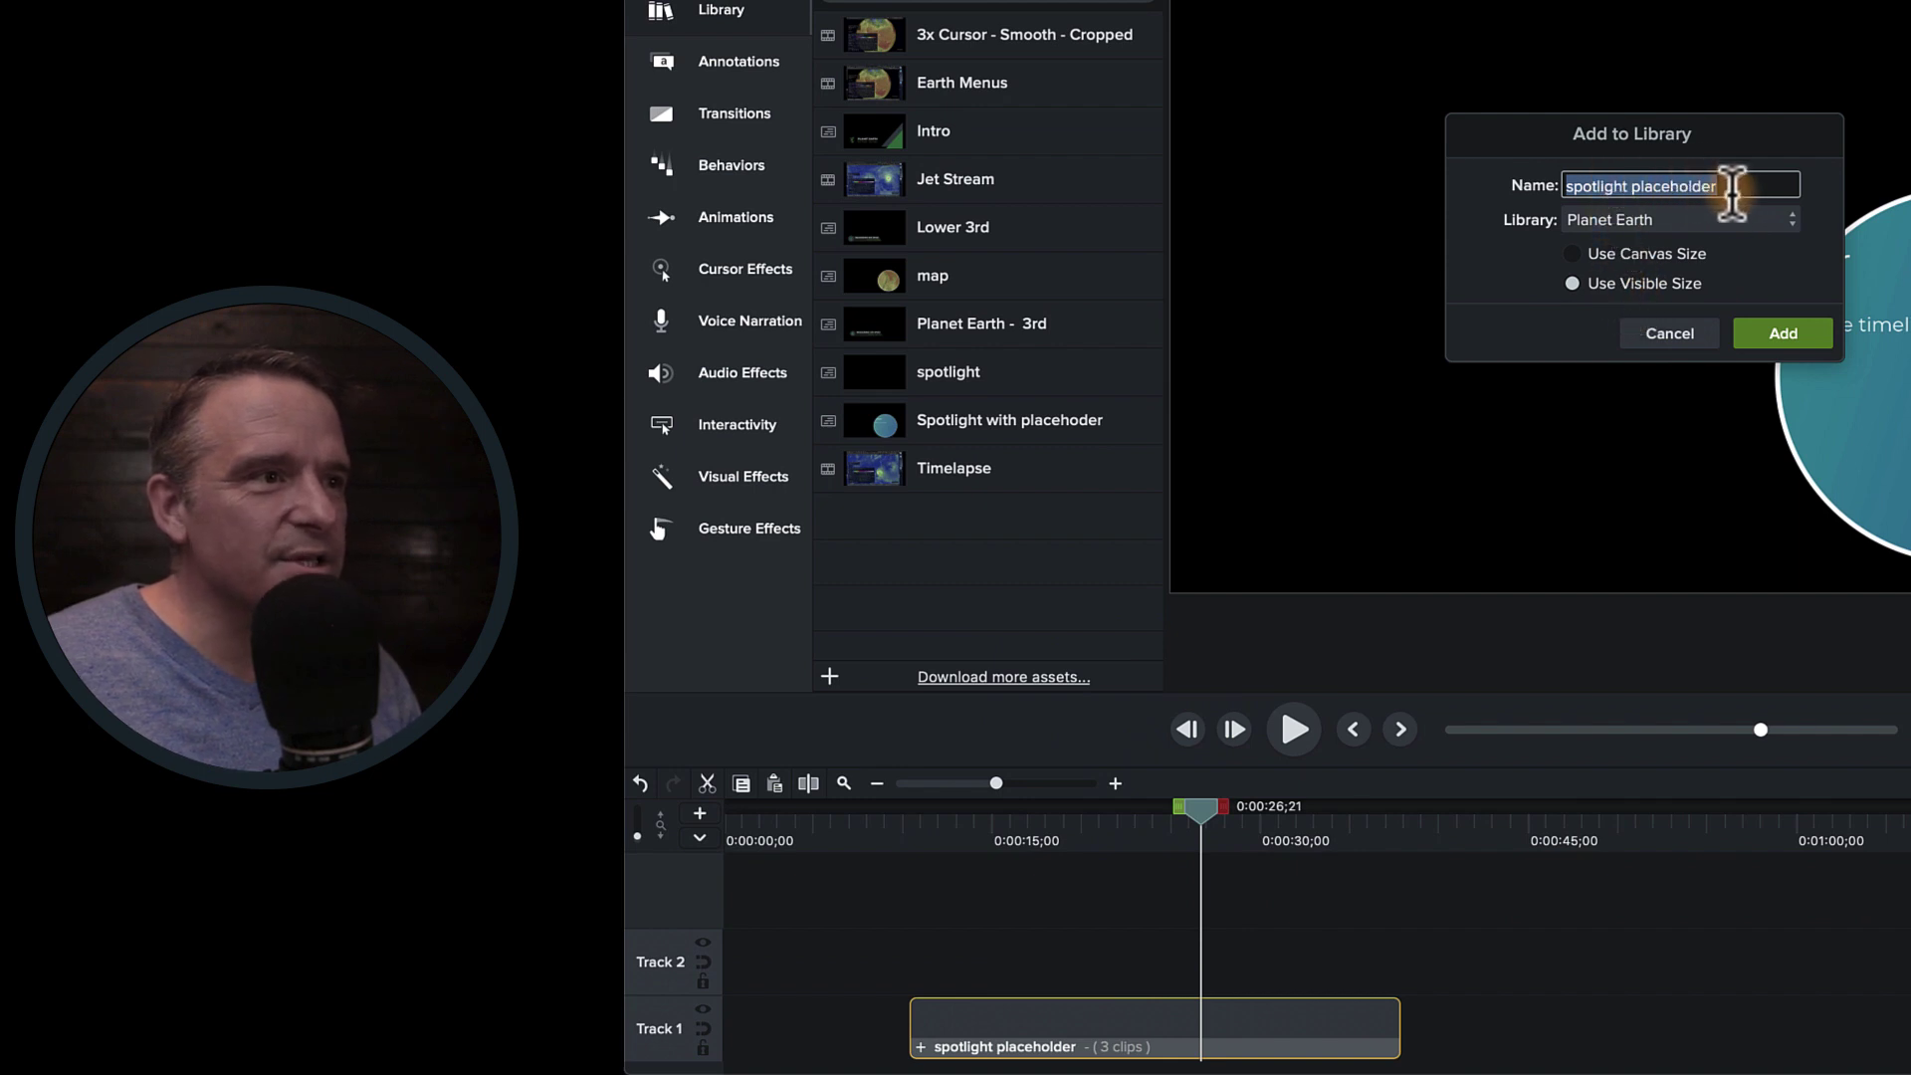
click(1774, 336)
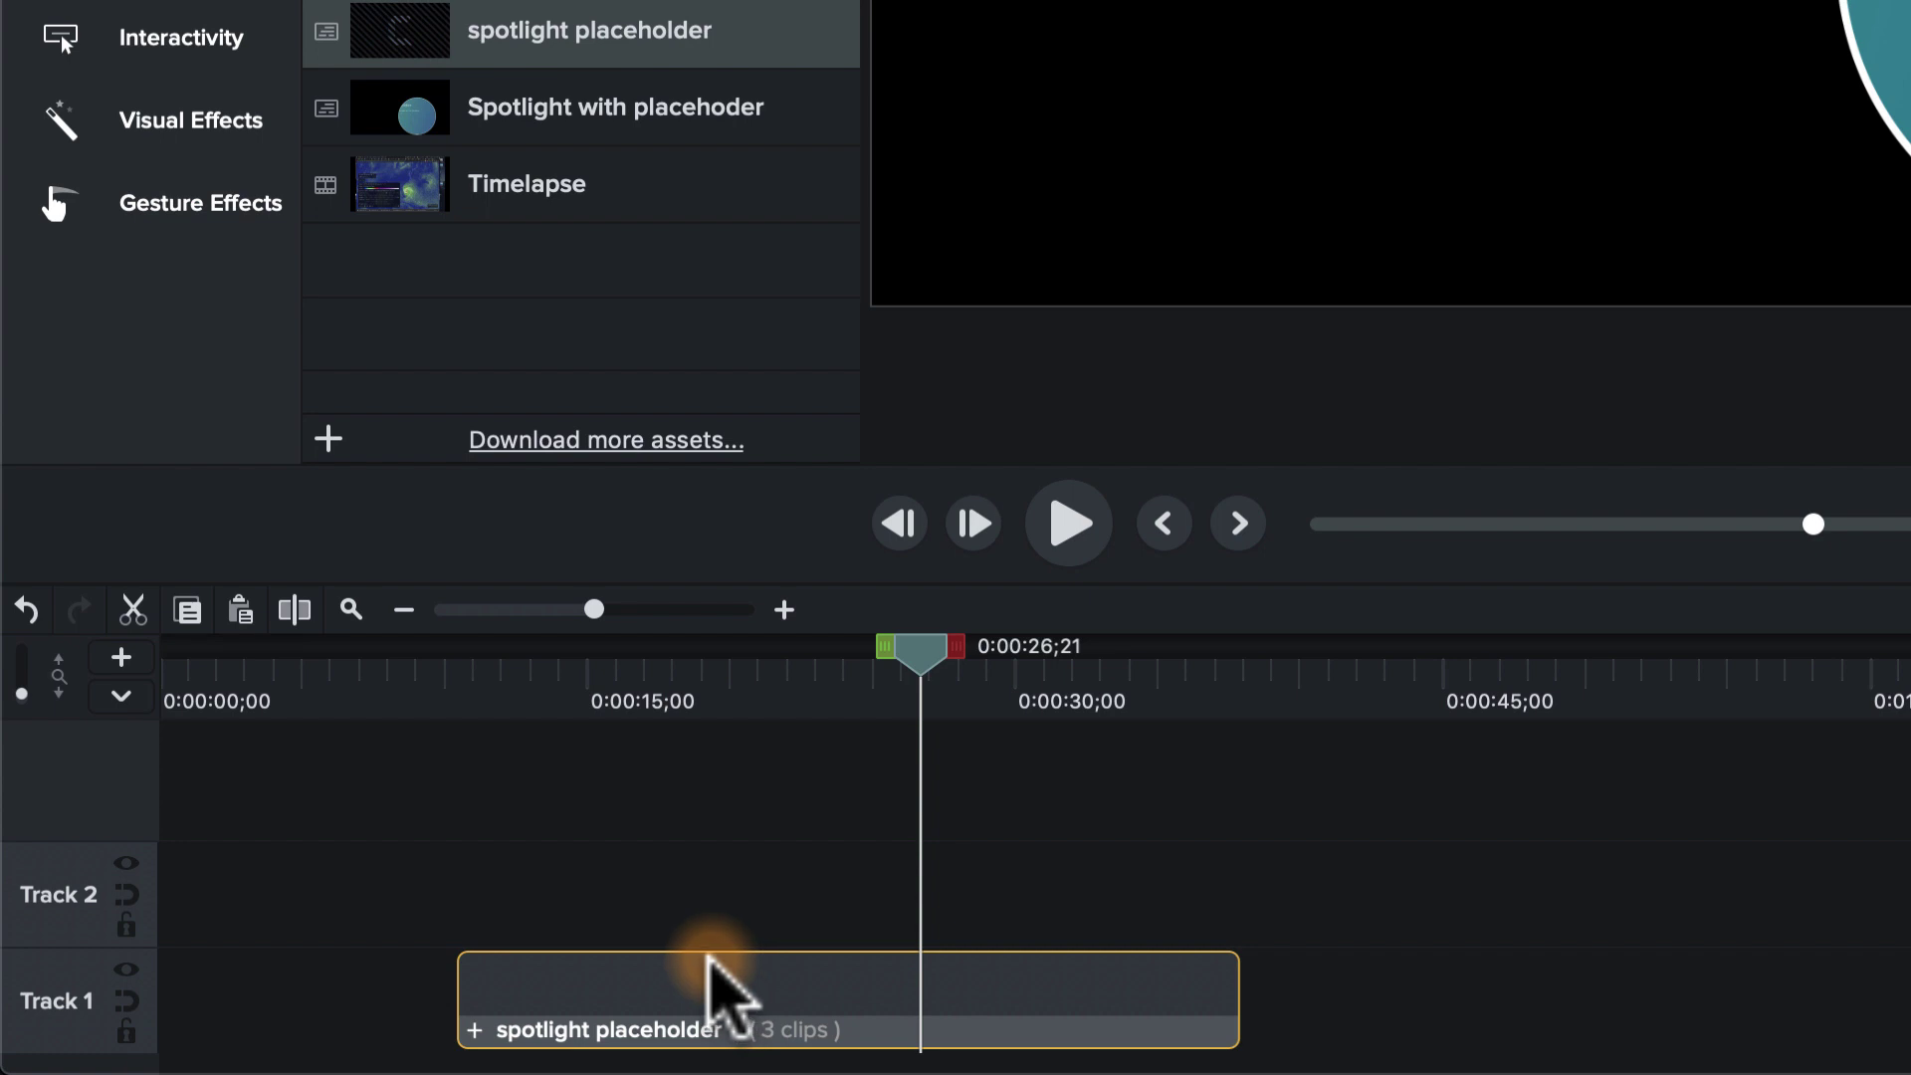
Step: Replace the group with a fresh 'spotlight placeholder' asset at the start of Track 1 and open it
key(Delete)
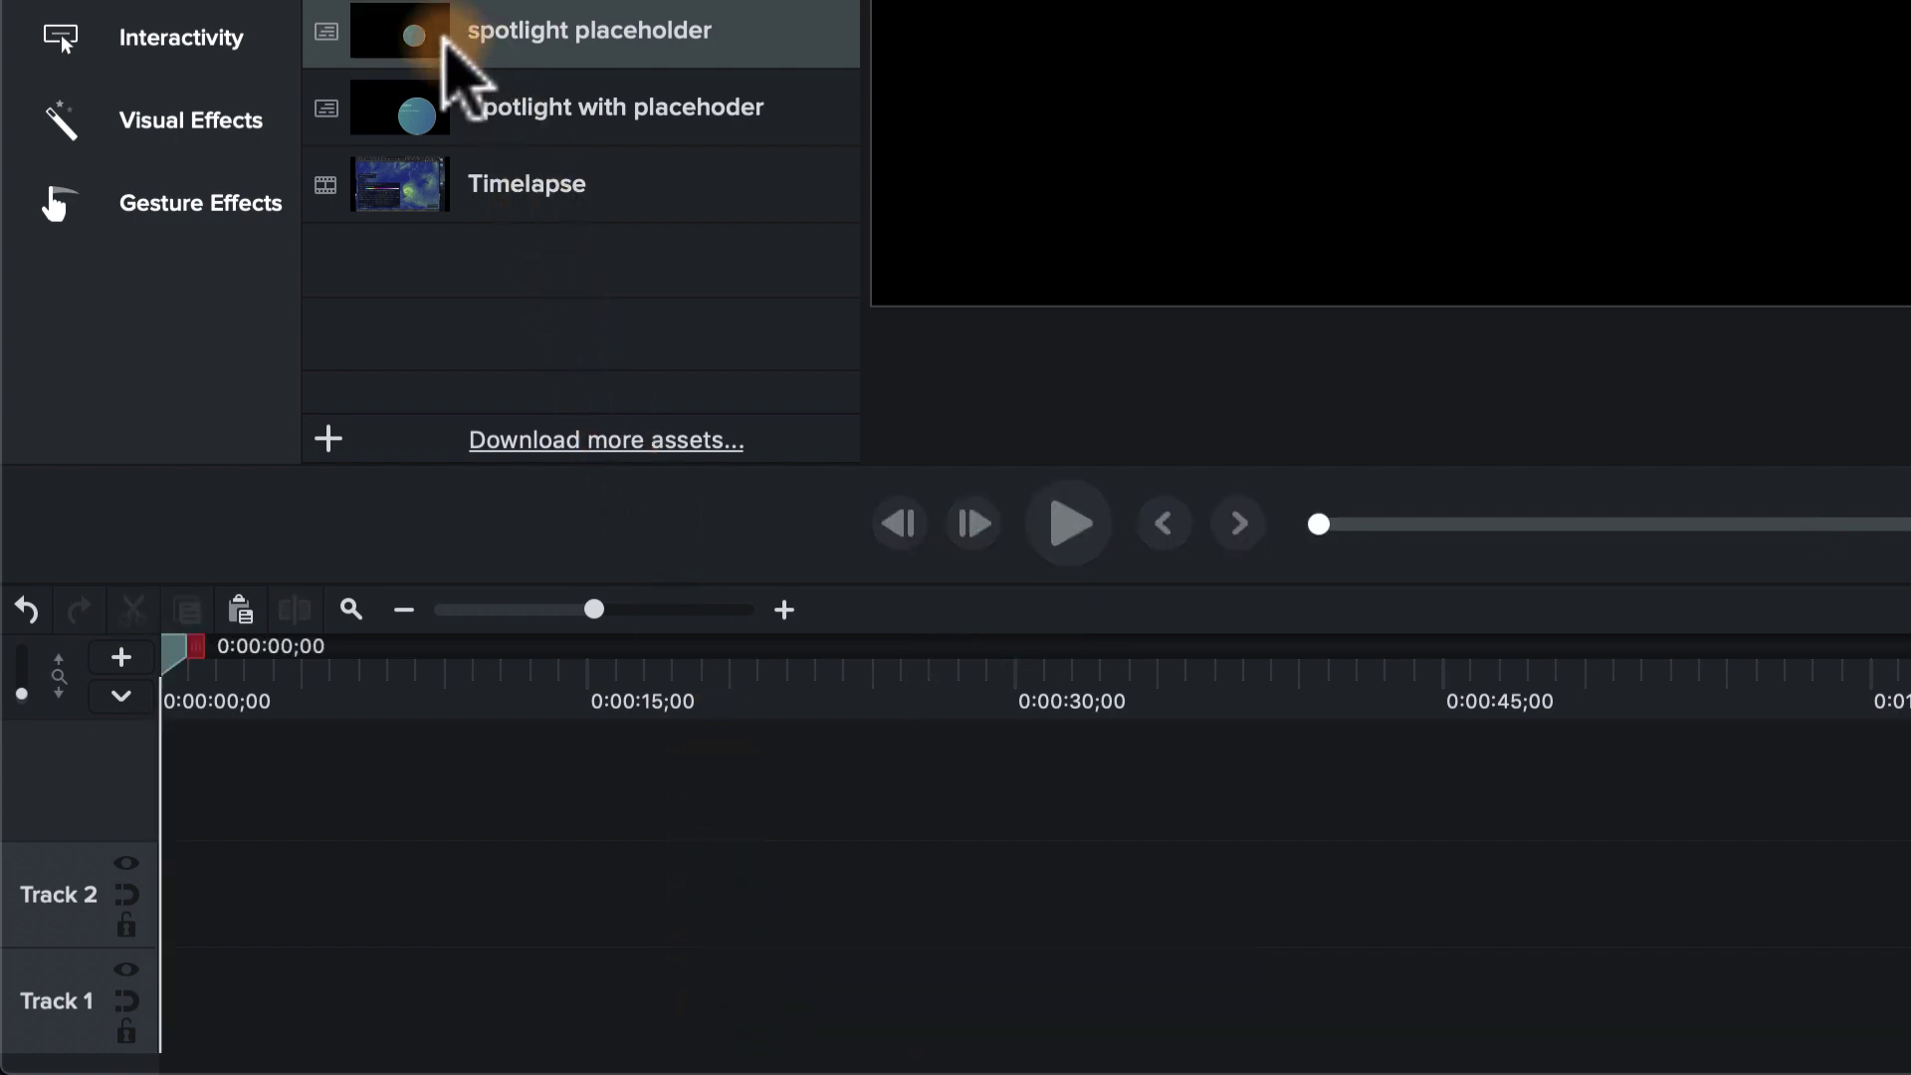
drag(403, 25, 130, 985)
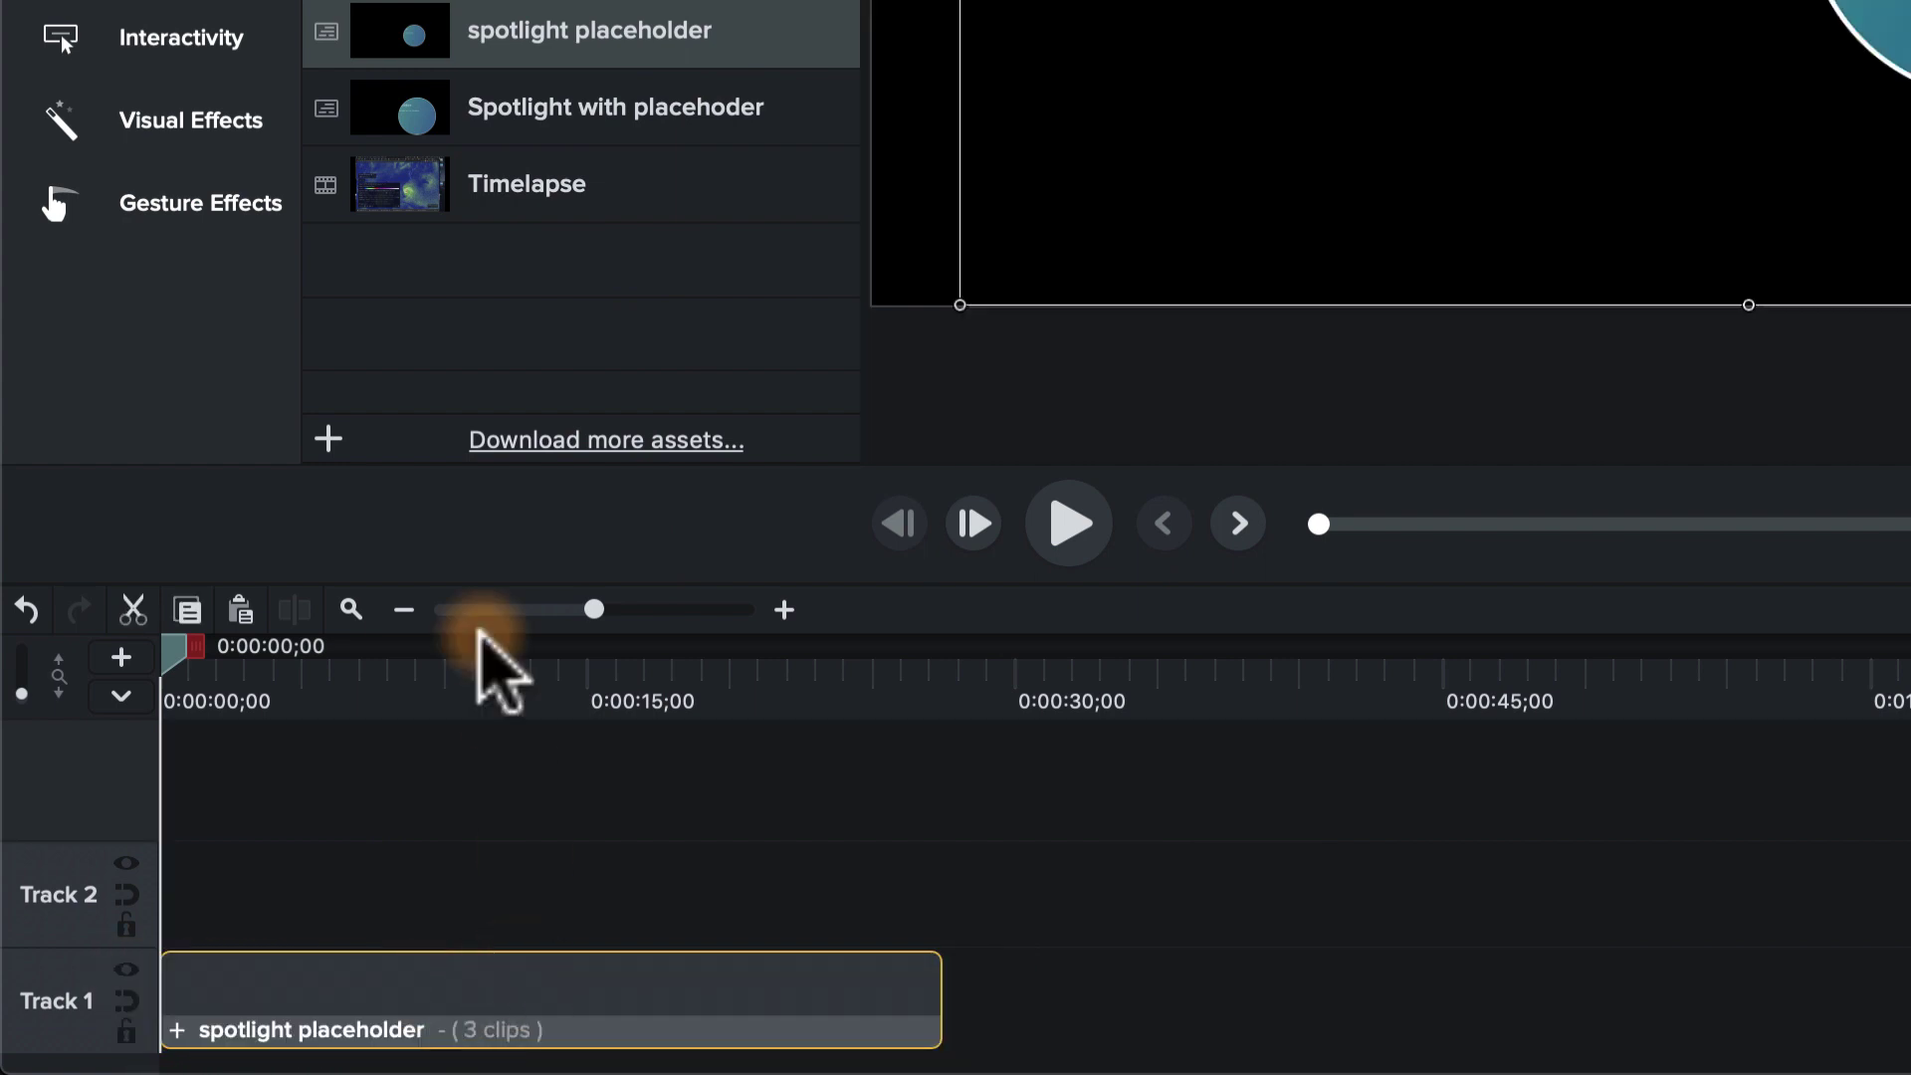
drag(446, 687, 714, 708)
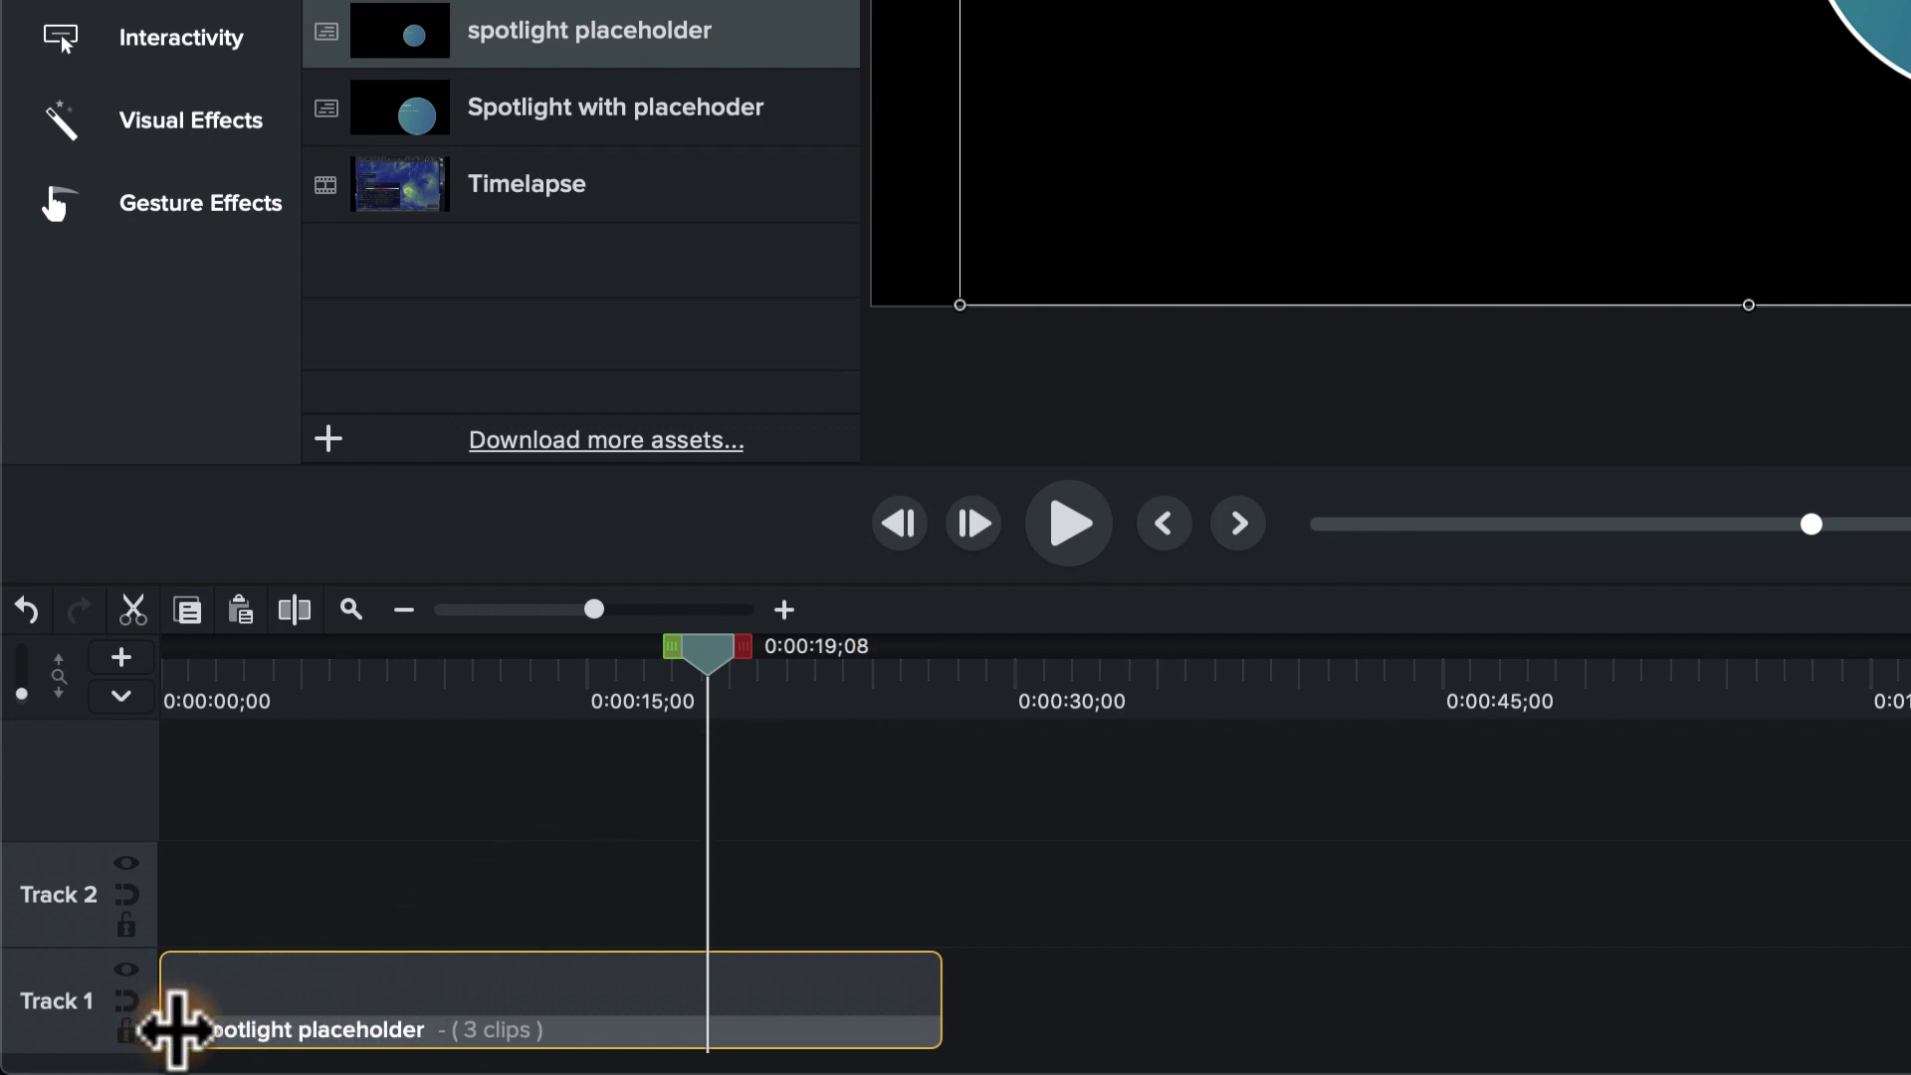
double_click(171, 1025)
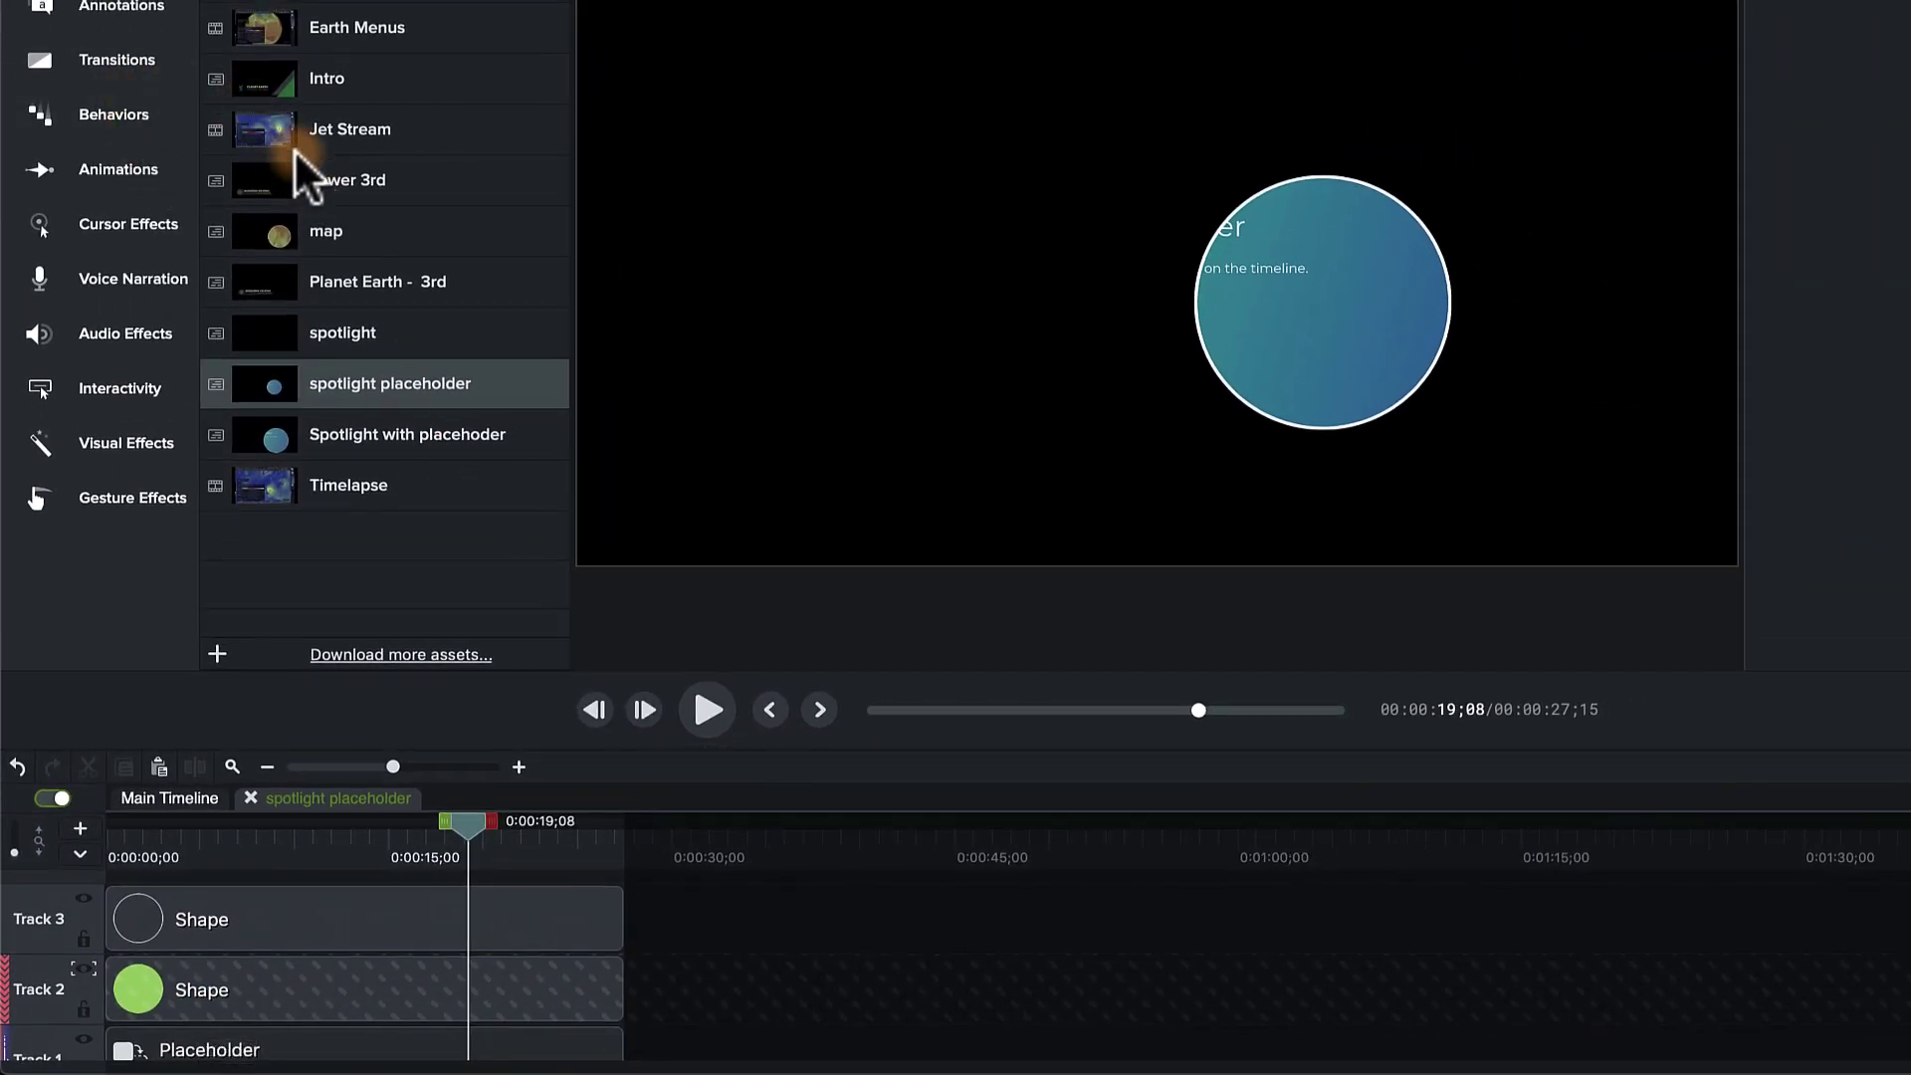
Step: Fill the placeholder with Jet Stream using Replace with Clip Speed, then preview the globe
click(267, 121)
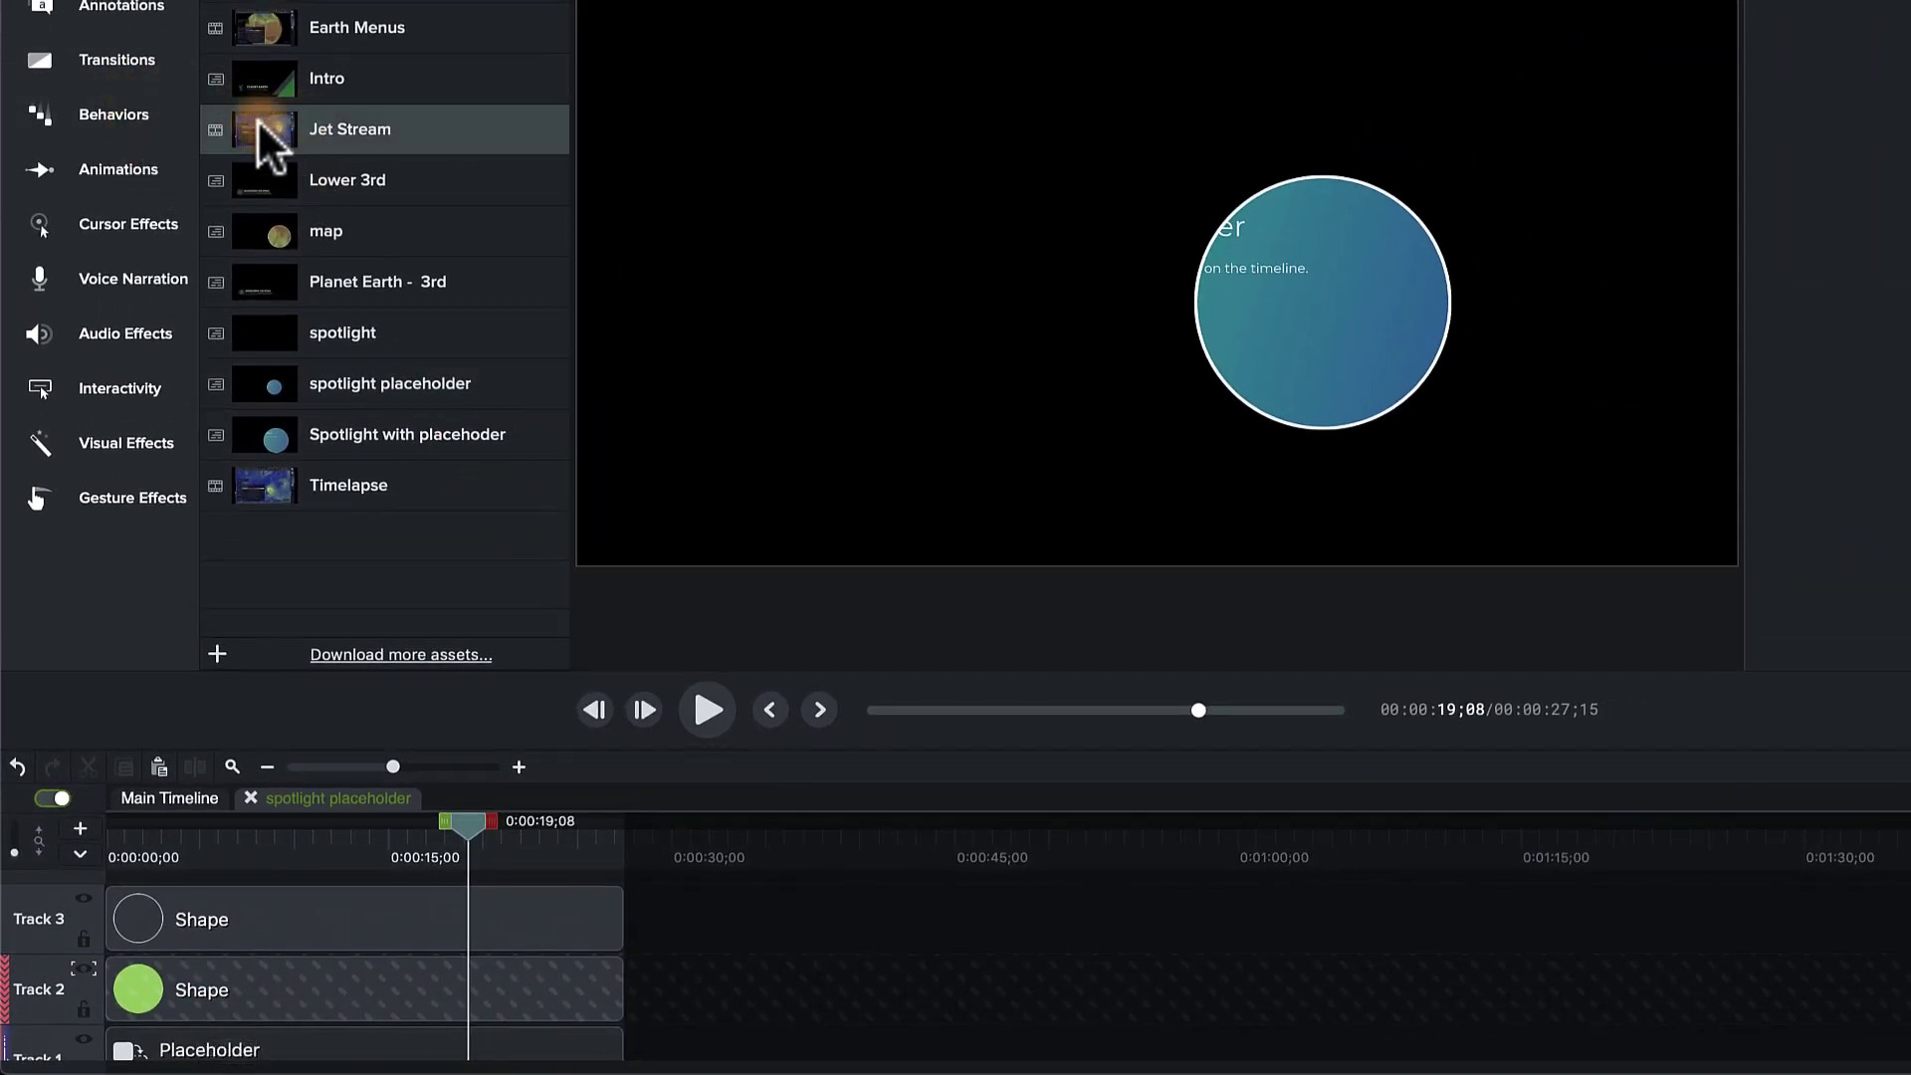
drag(257, 118, 193, 881)
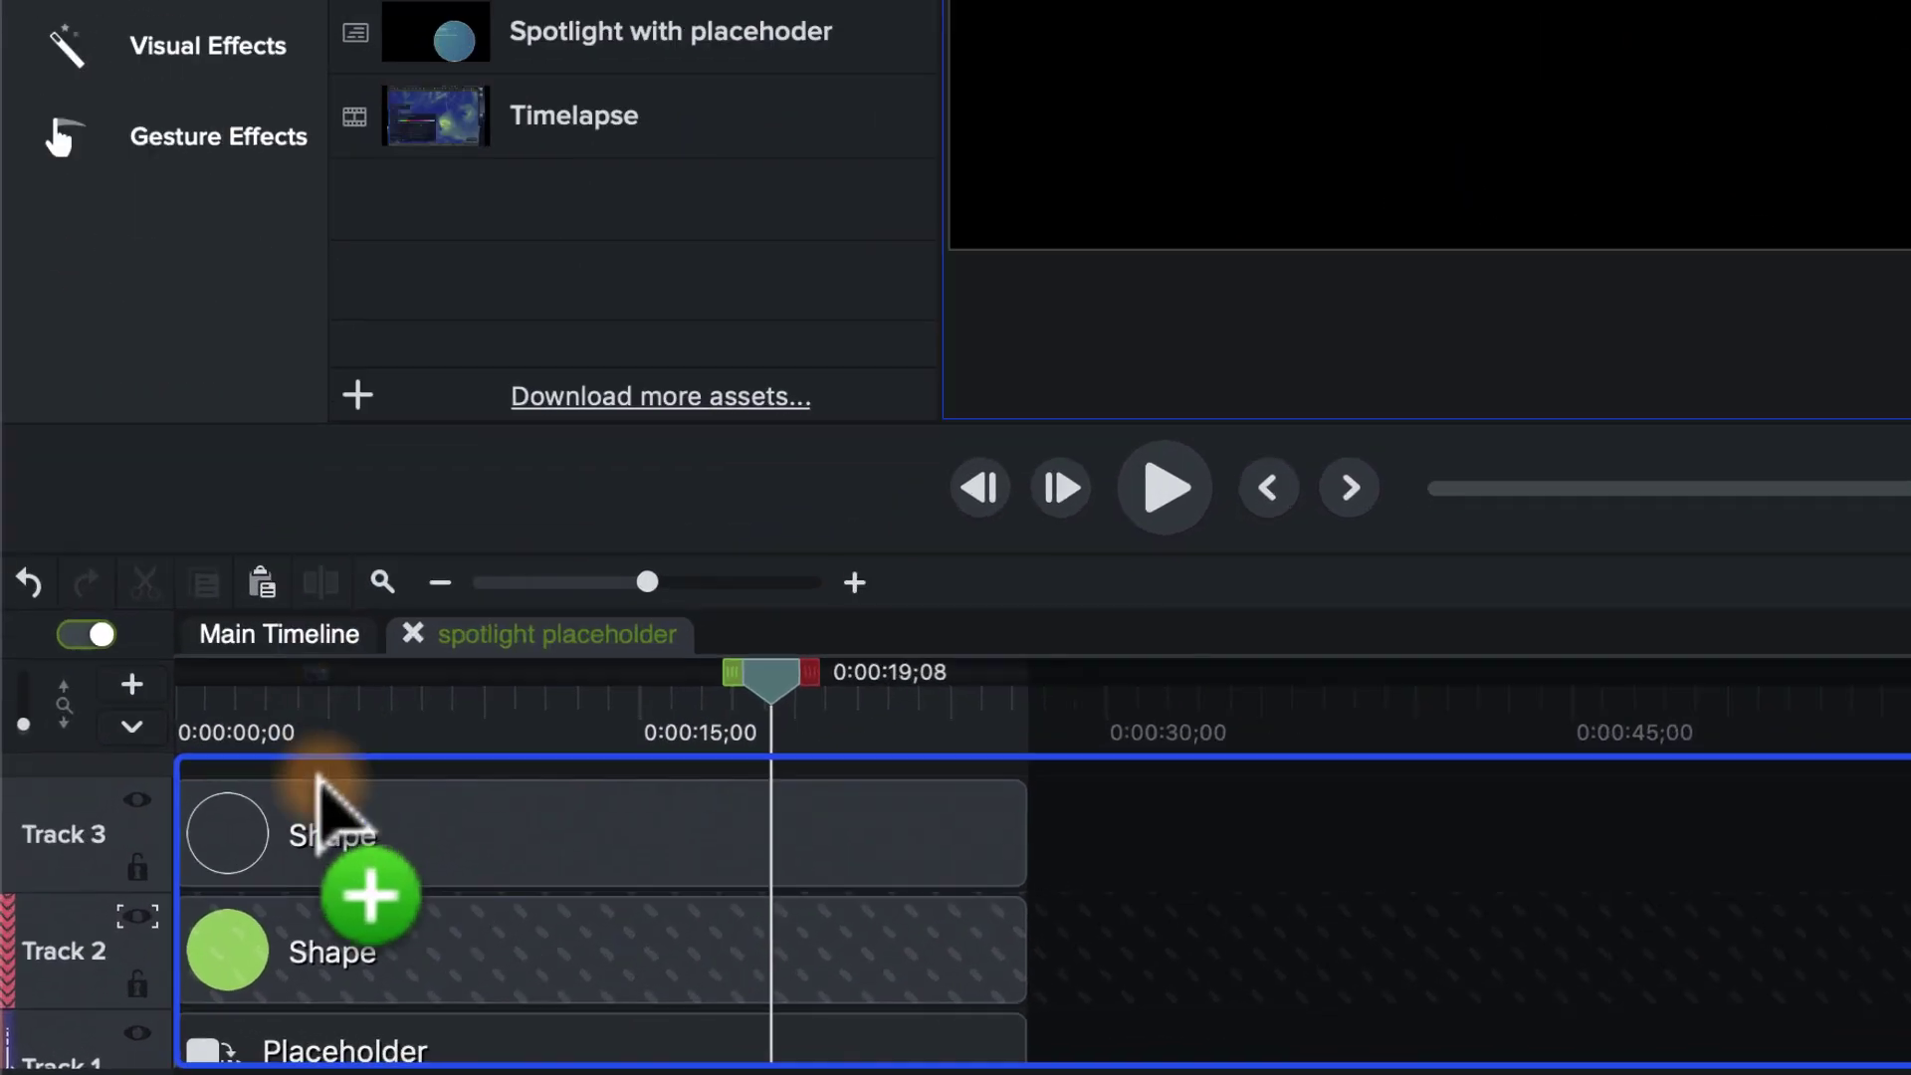
drag(318, 796, 317, 1052)
drag(585, 1055, 587, 1059)
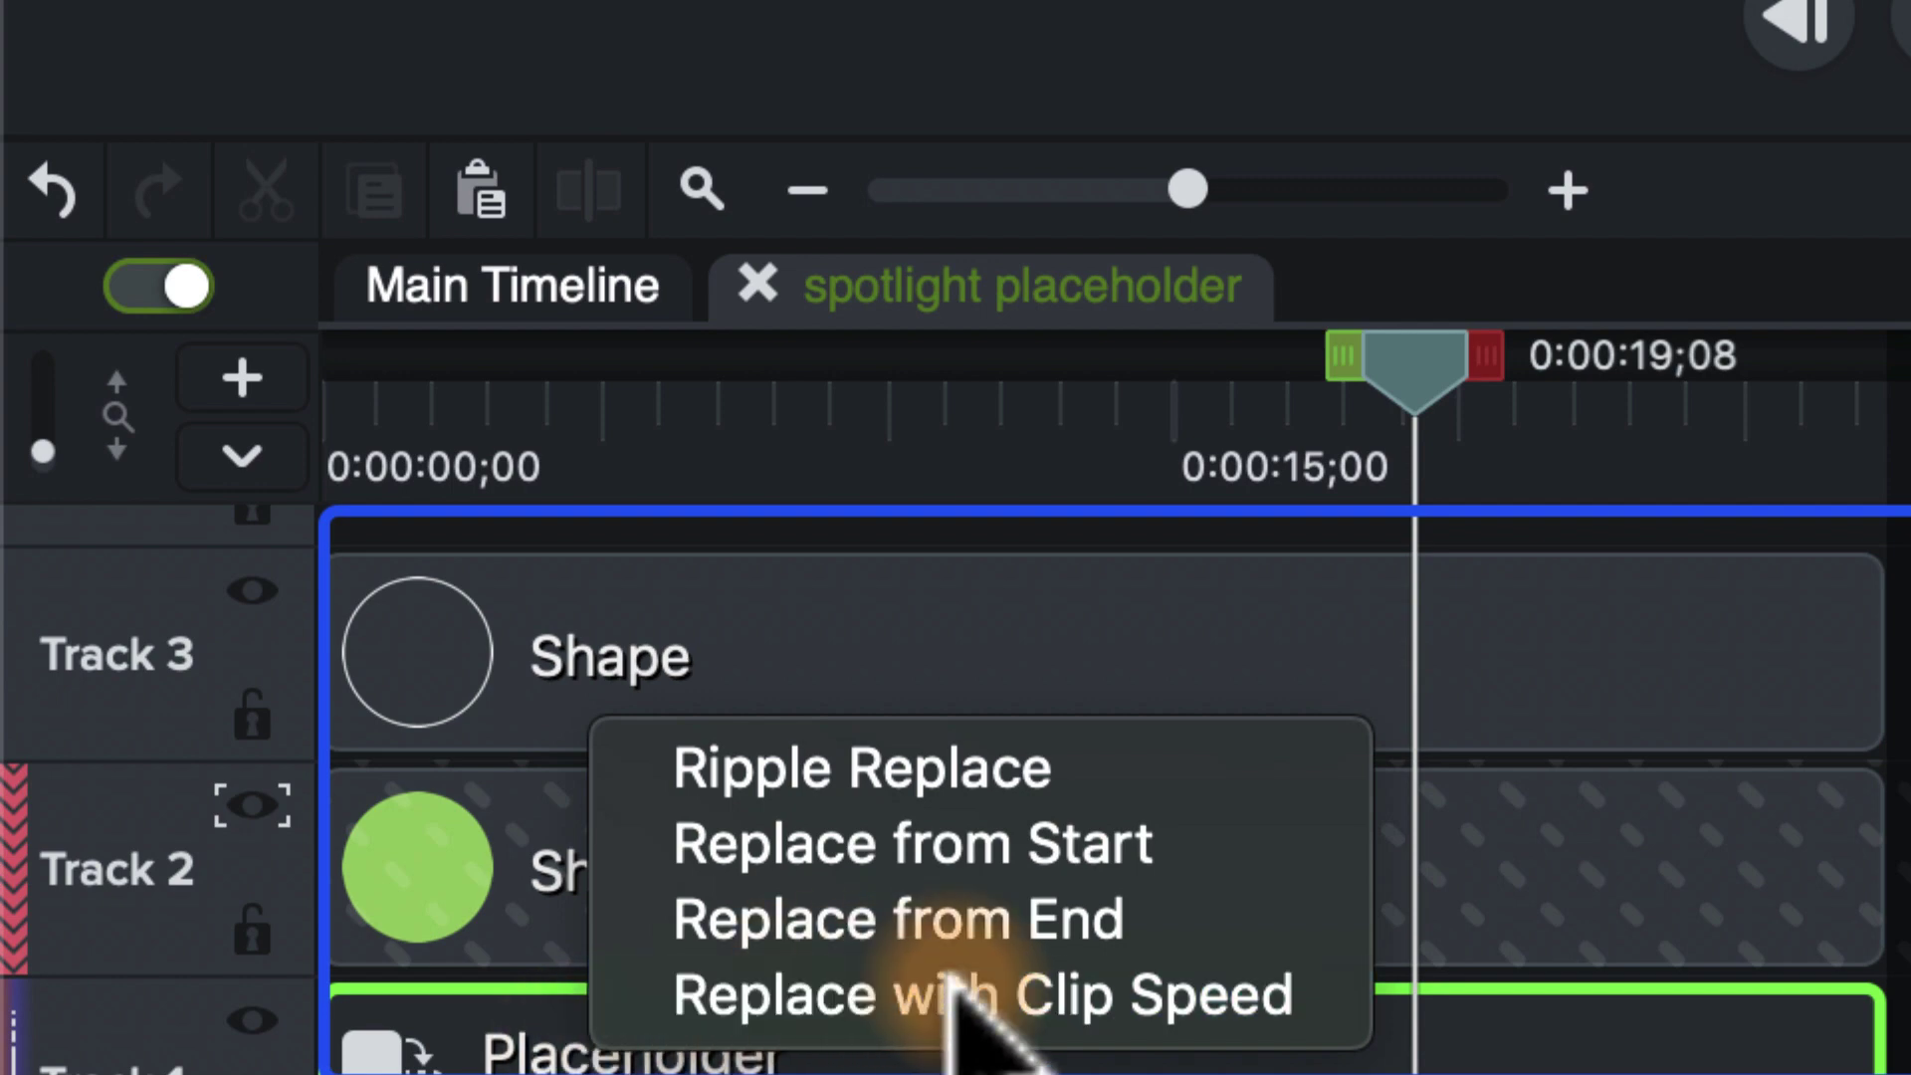
click(951, 990)
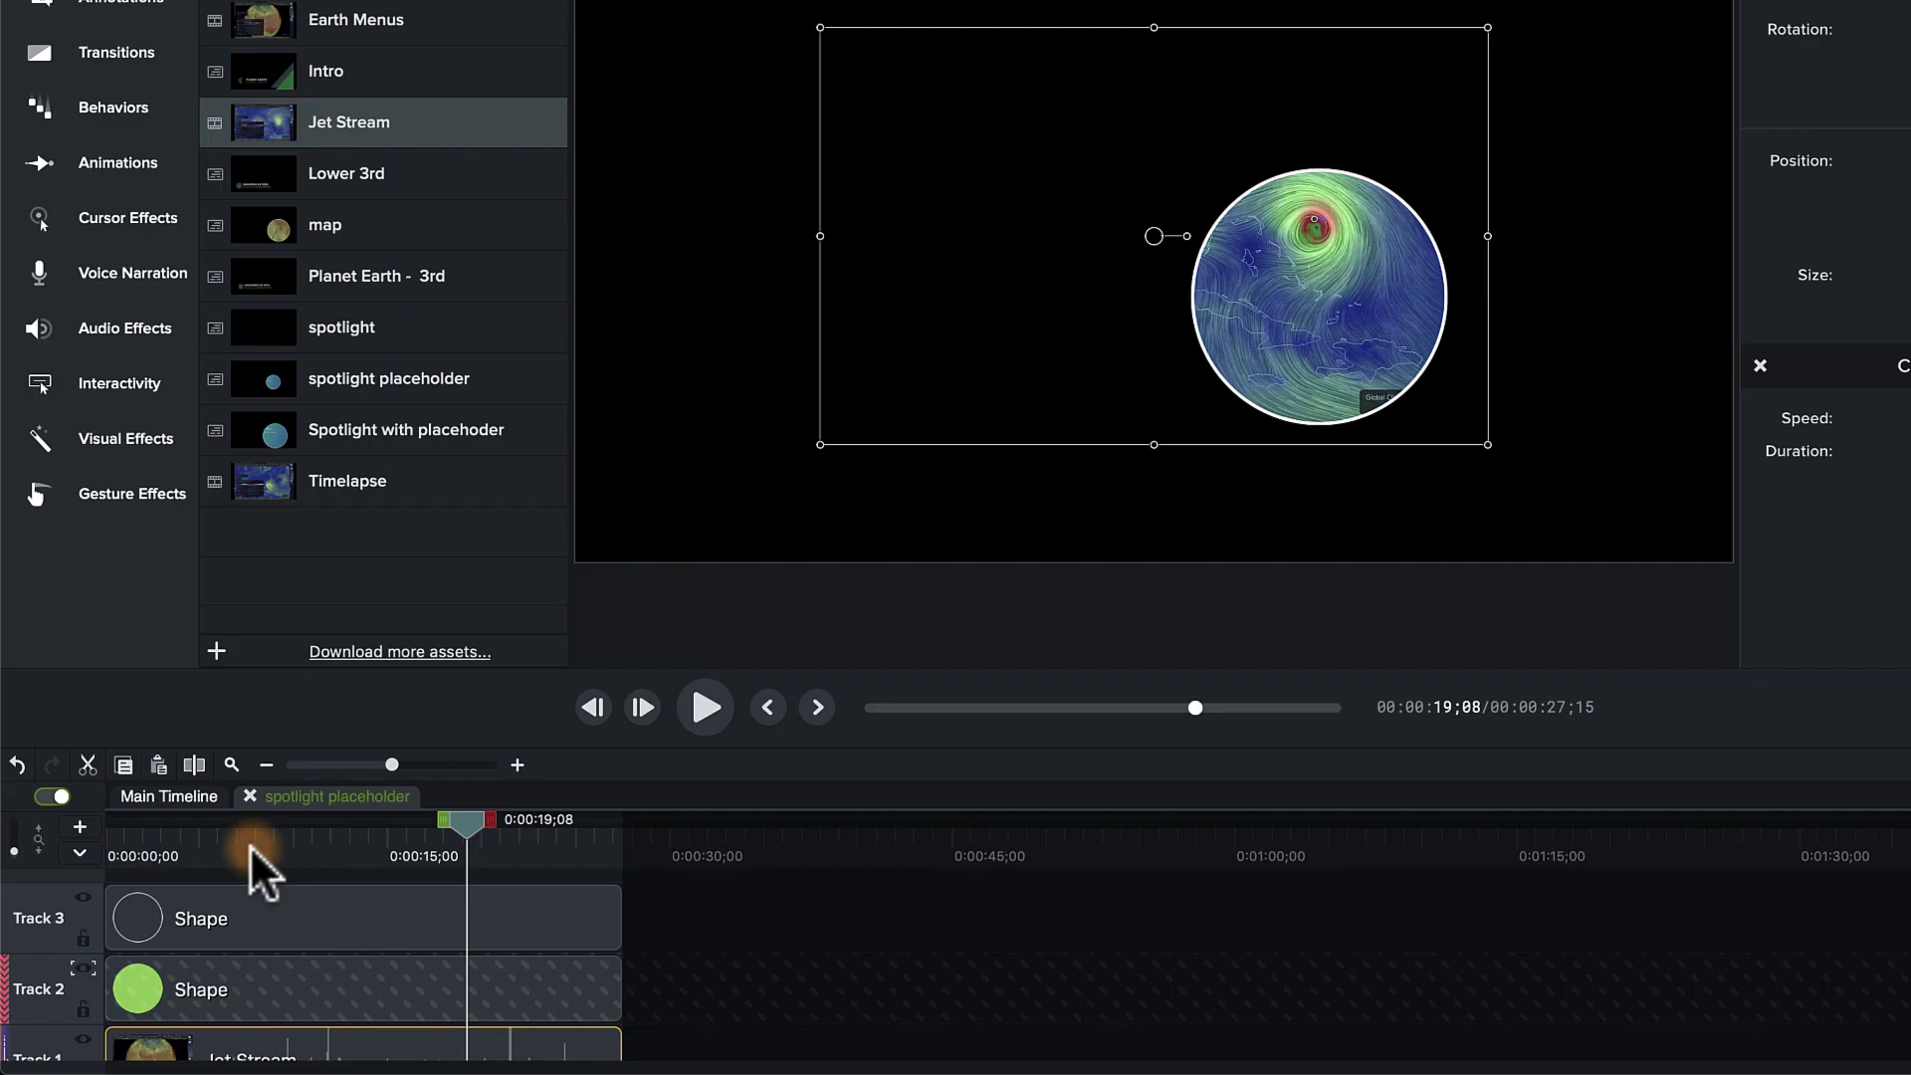
drag(744, 431, 517, 434)
drag(173, 851, 501, 868)
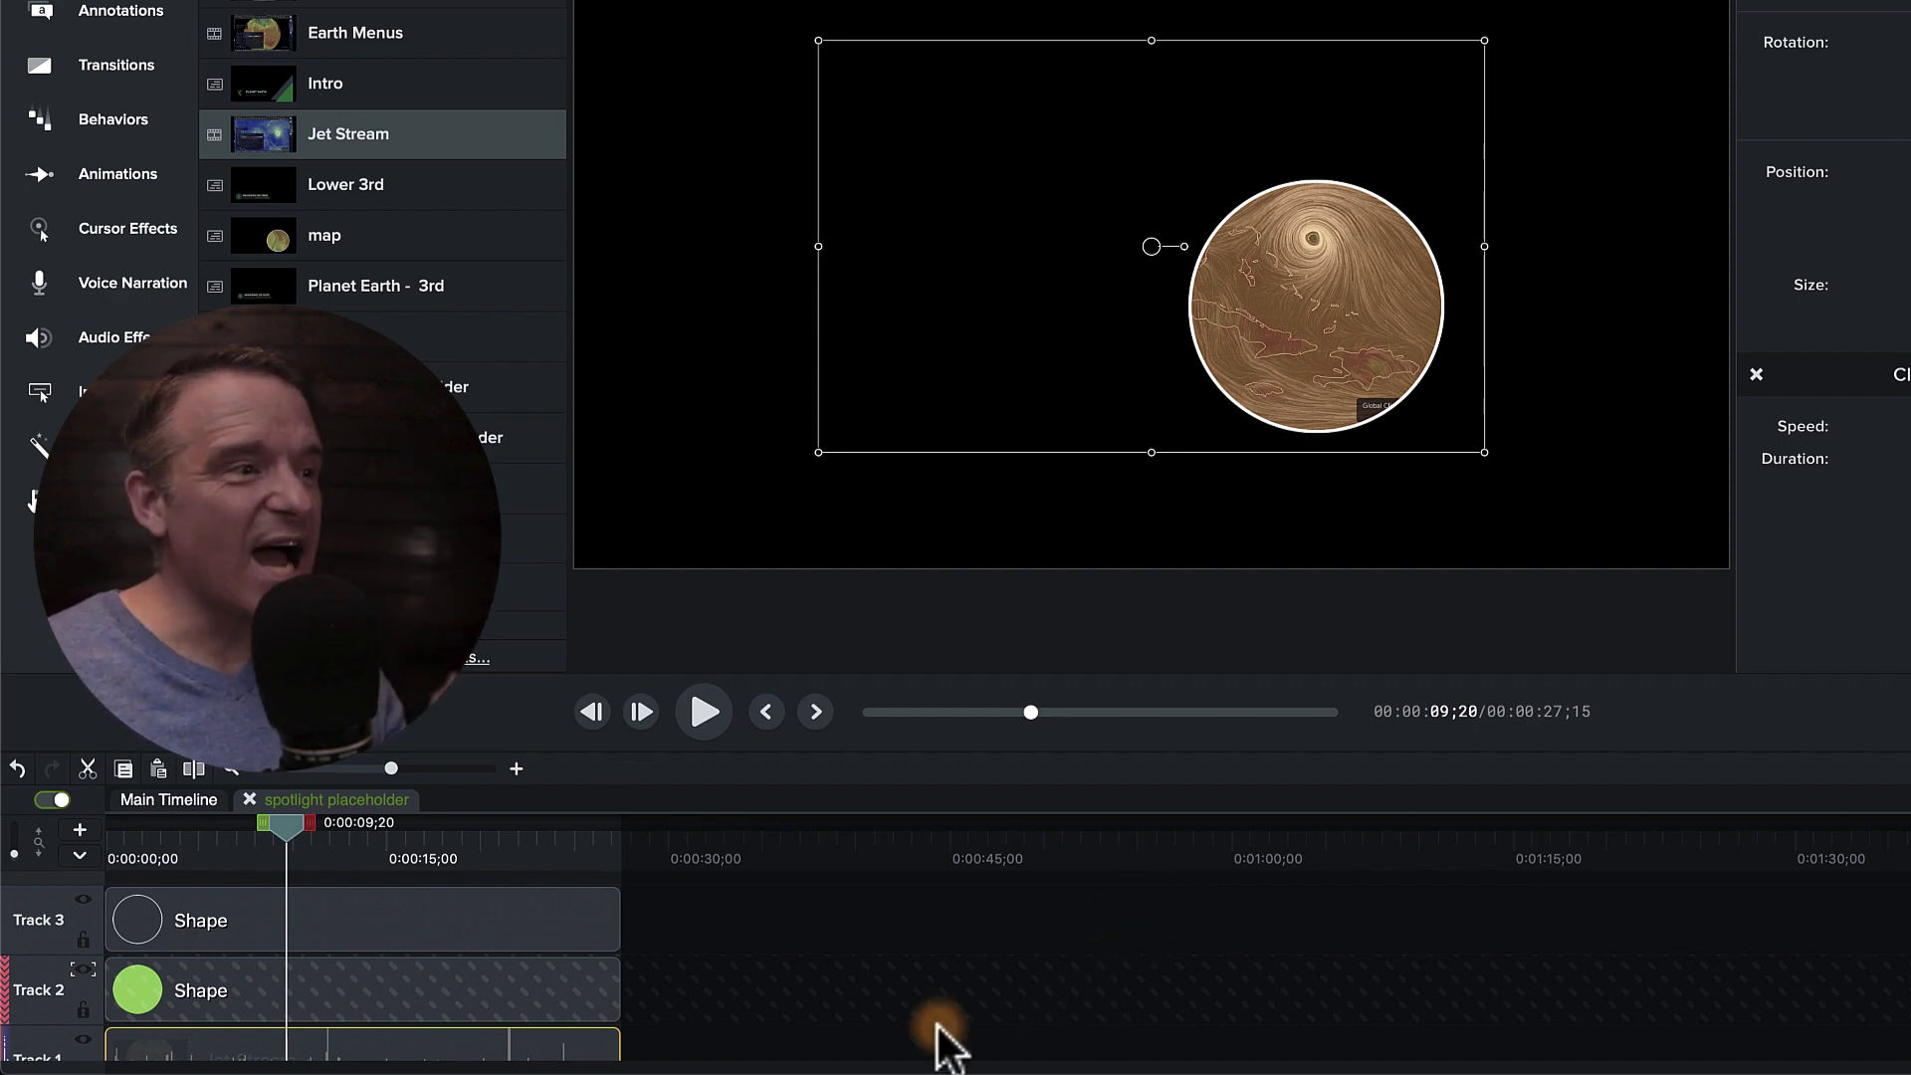
Step: Preview at 0:00:14;06, then raise the canvas divider so all three tracks show fully
drag(354, 856, 373, 870)
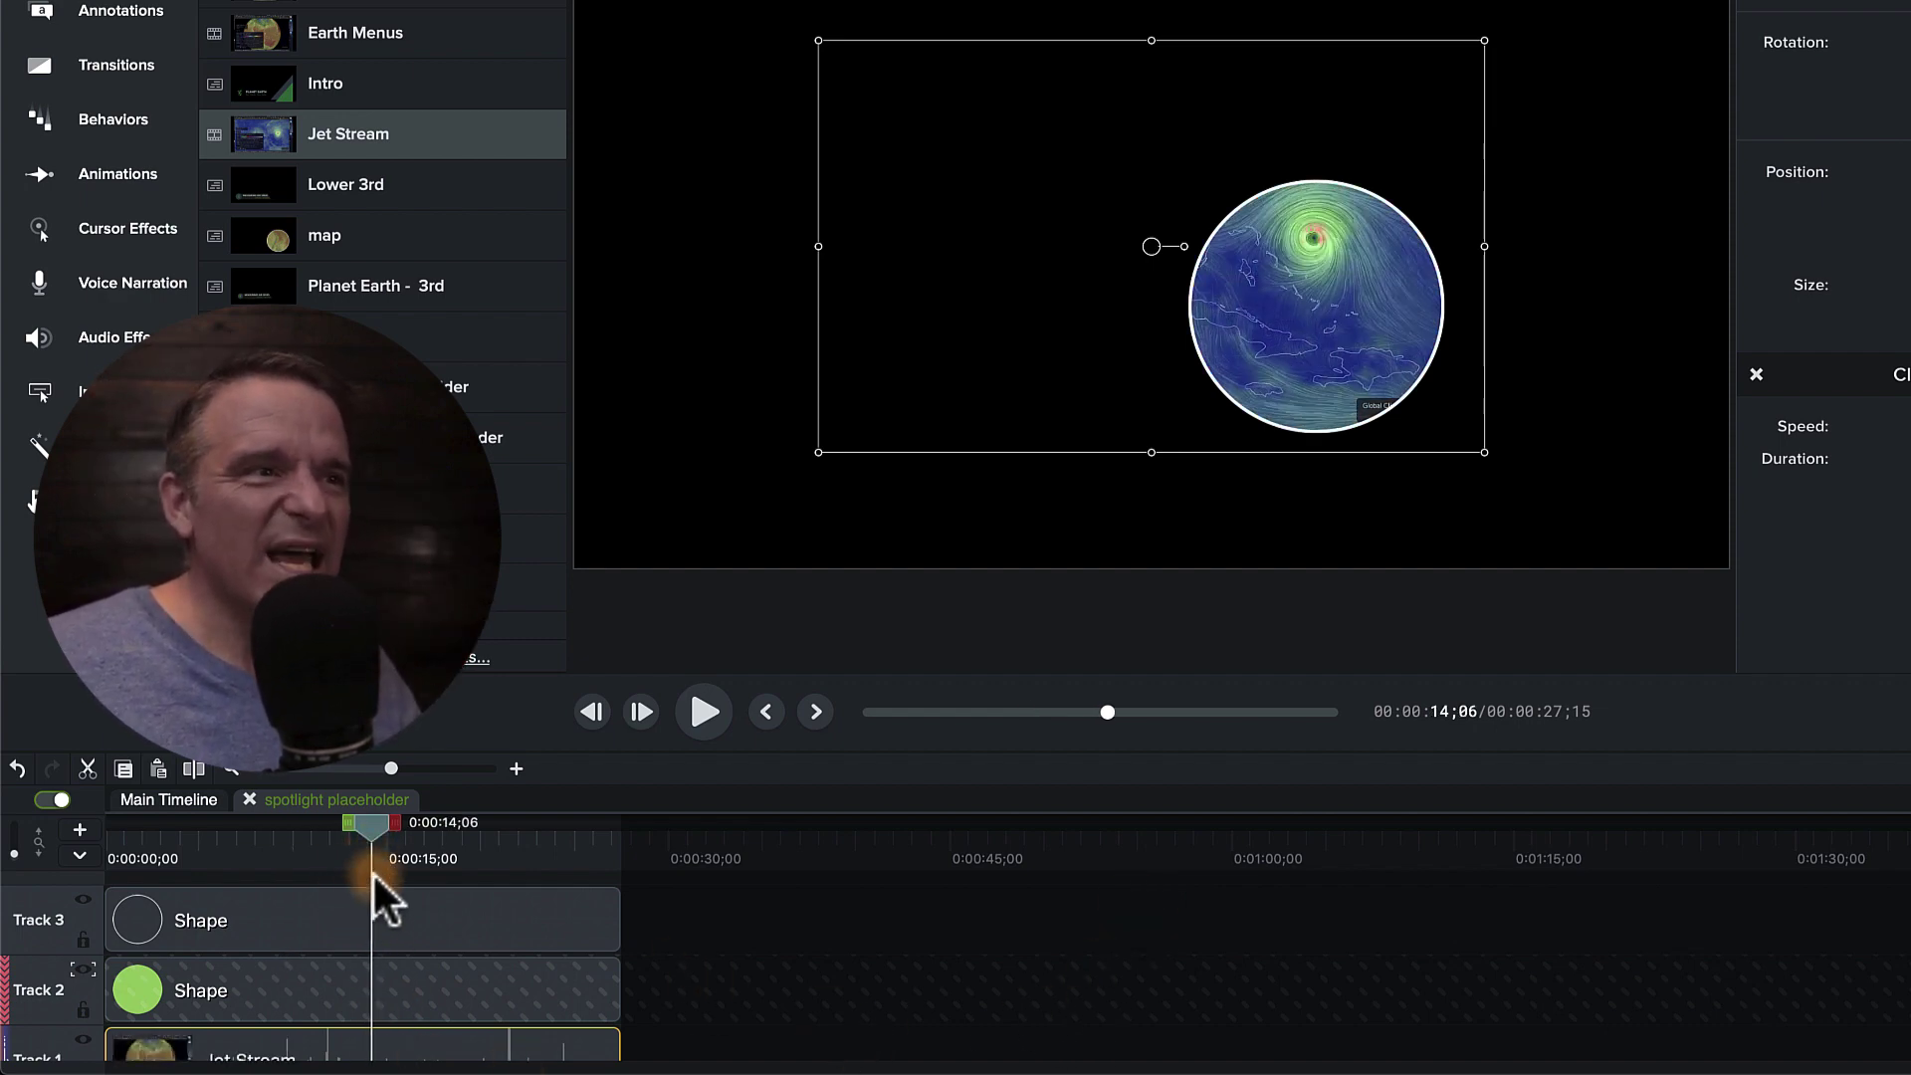
right_click(311, 1053)
click(156, 1050)
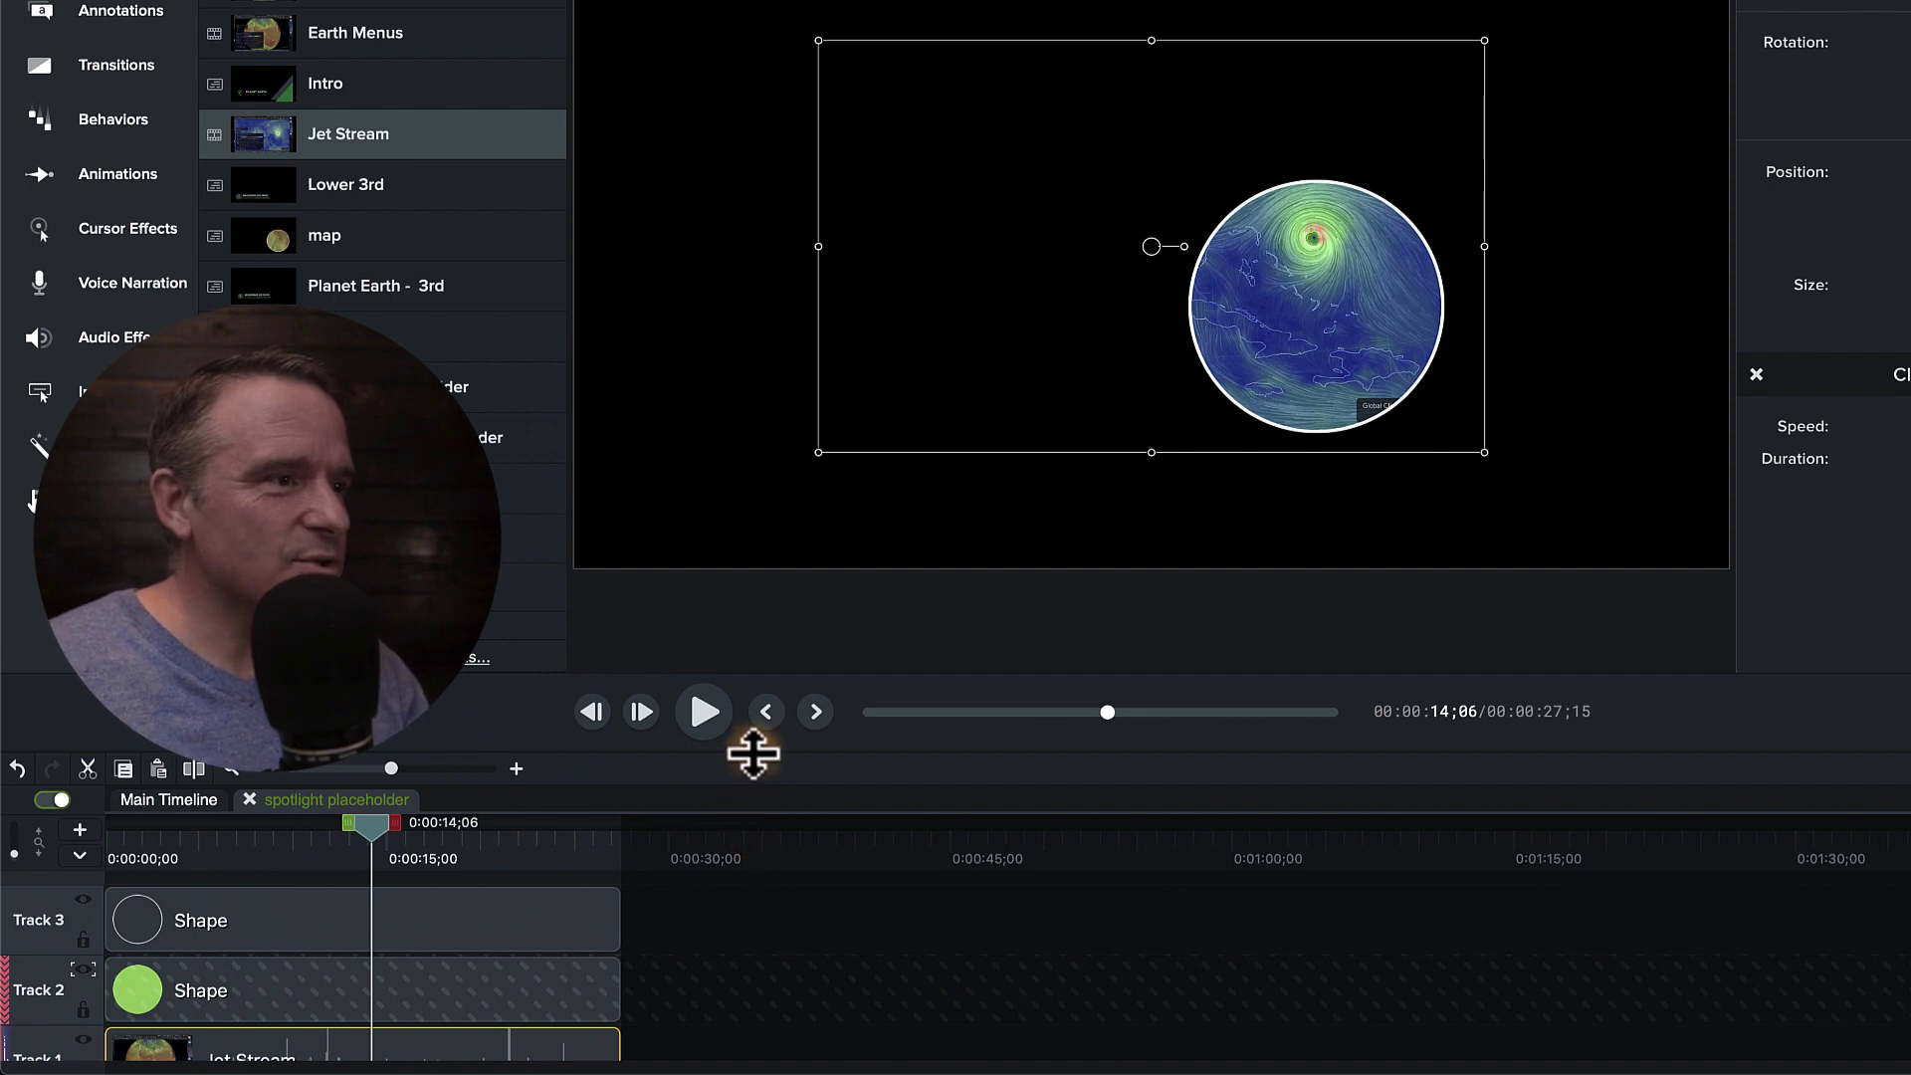
drag(753, 753, 759, 614)
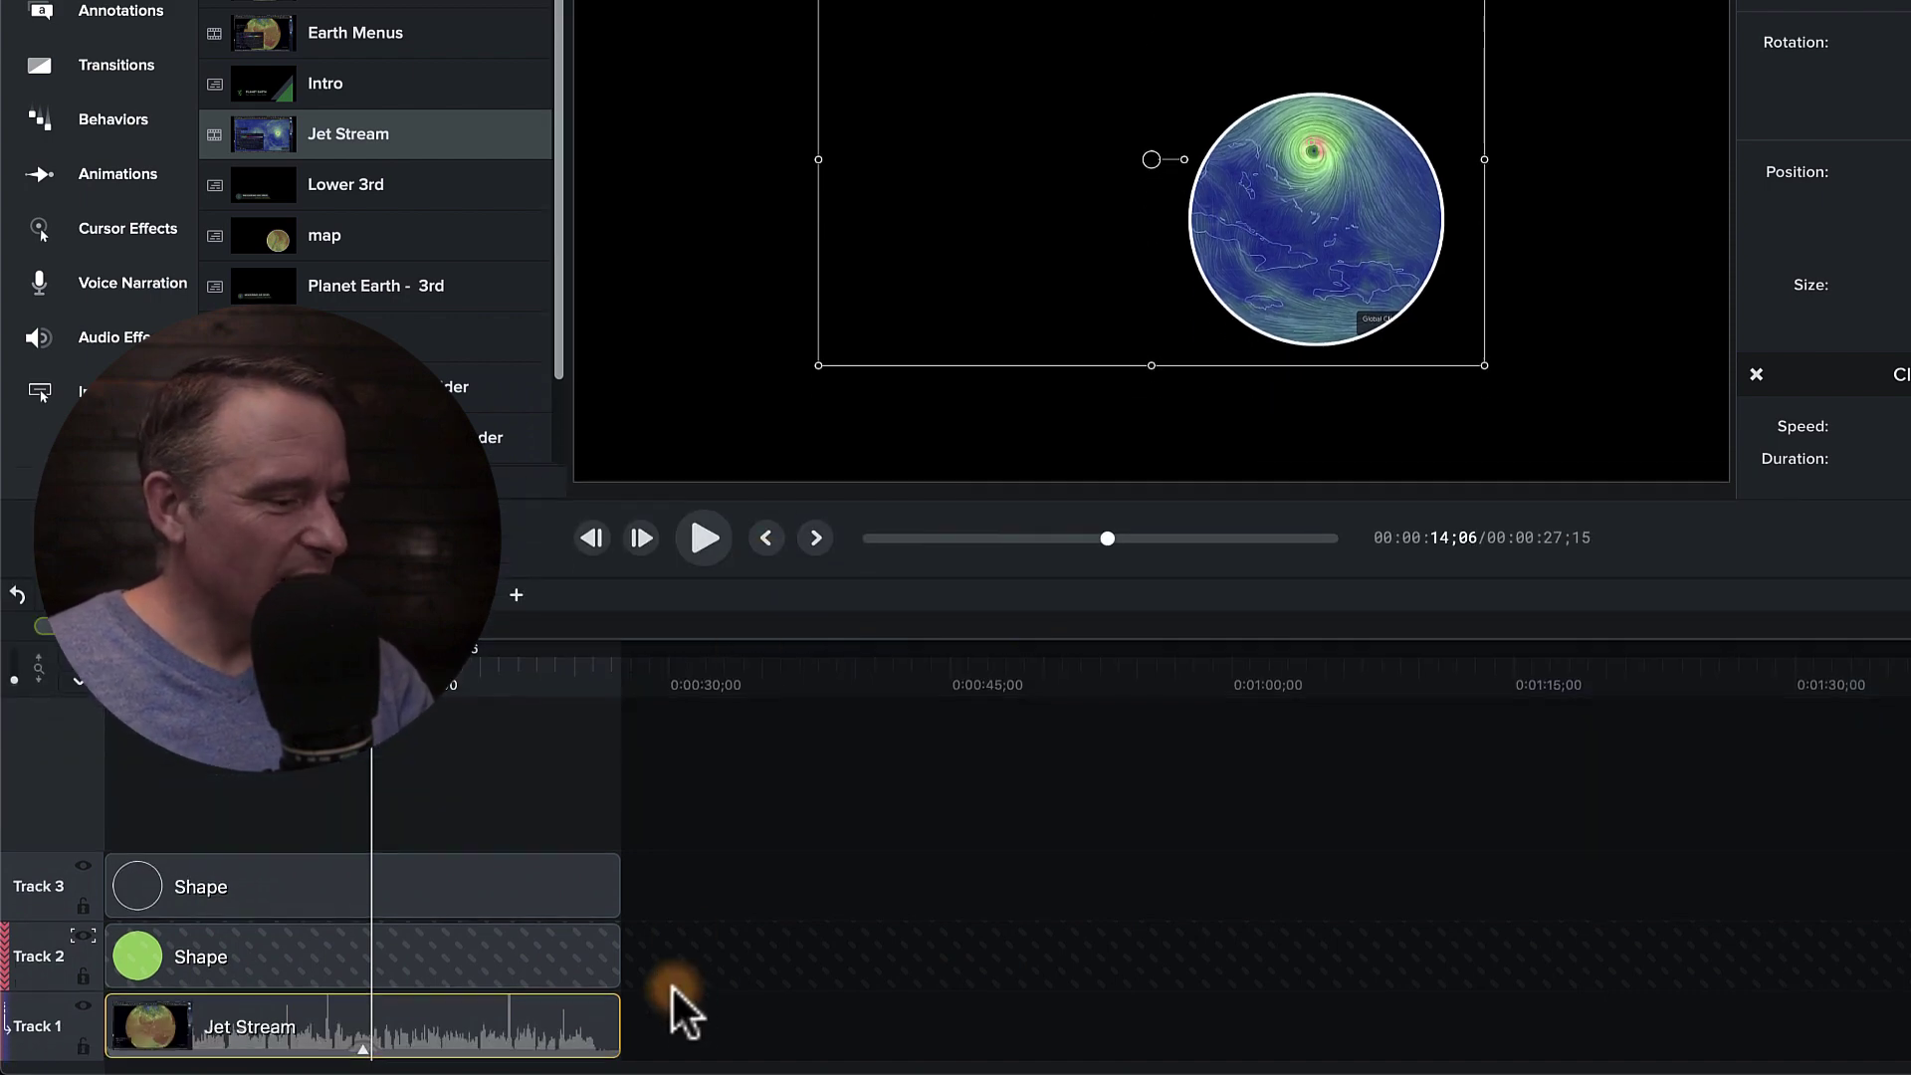